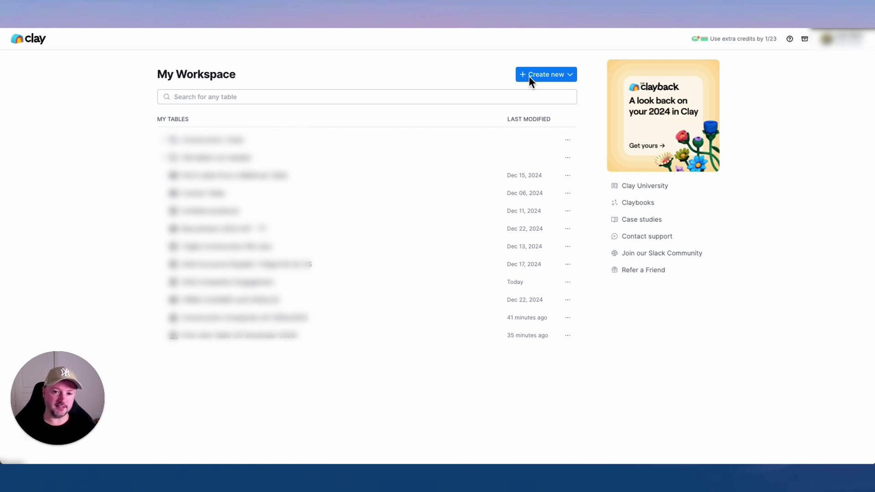
# Search 'jobs' in a new Clay table and browse the Find jobs filters.
pyautogui.click(570, 75)
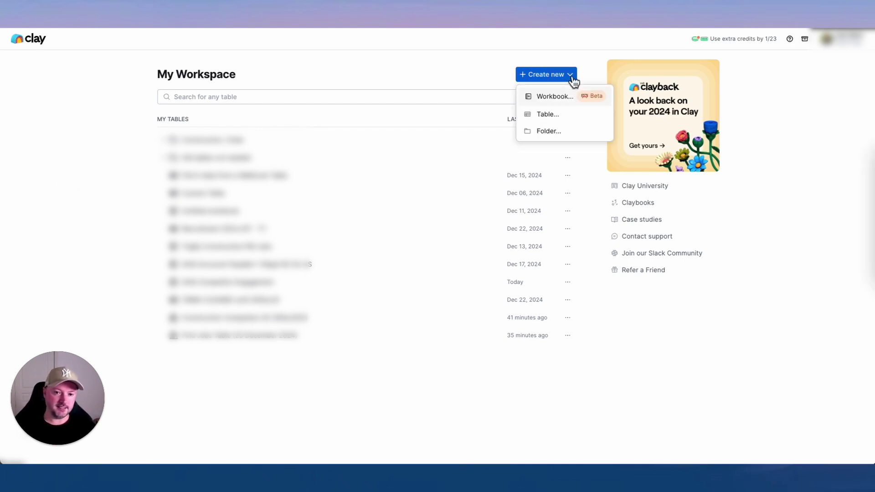
pyautogui.click(556, 114)
pyautogui.write('jobs')
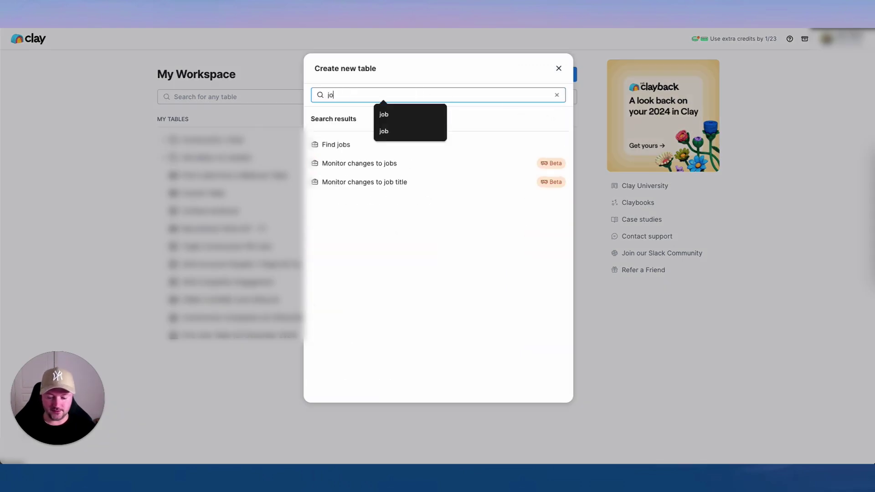
pyautogui.click(386, 145)
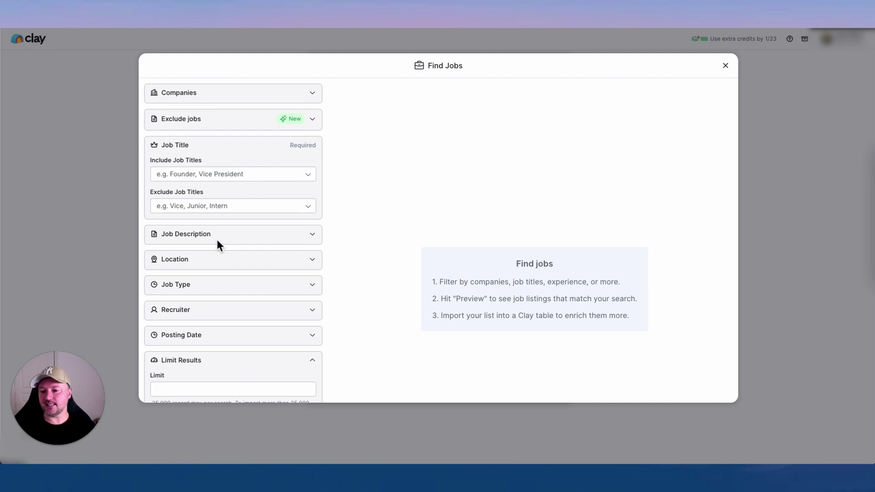
pyautogui.scroll(-2, 234, 211)
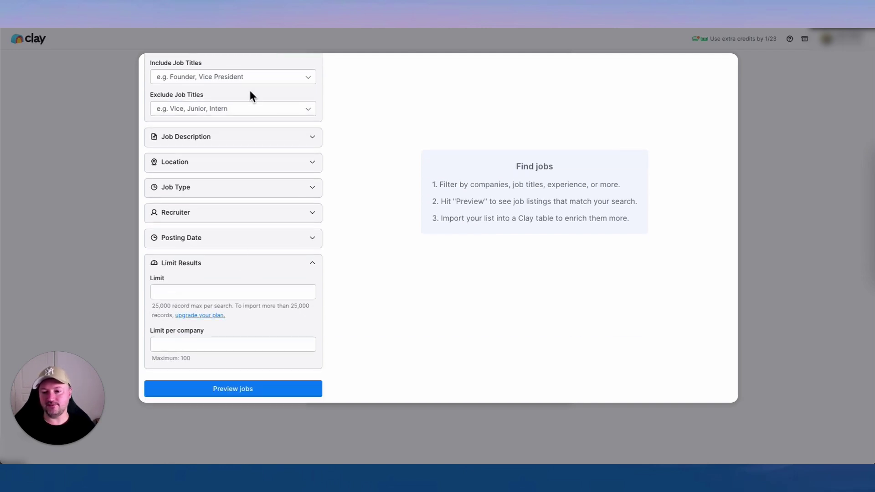
pyautogui.scroll(2, 213, 270)
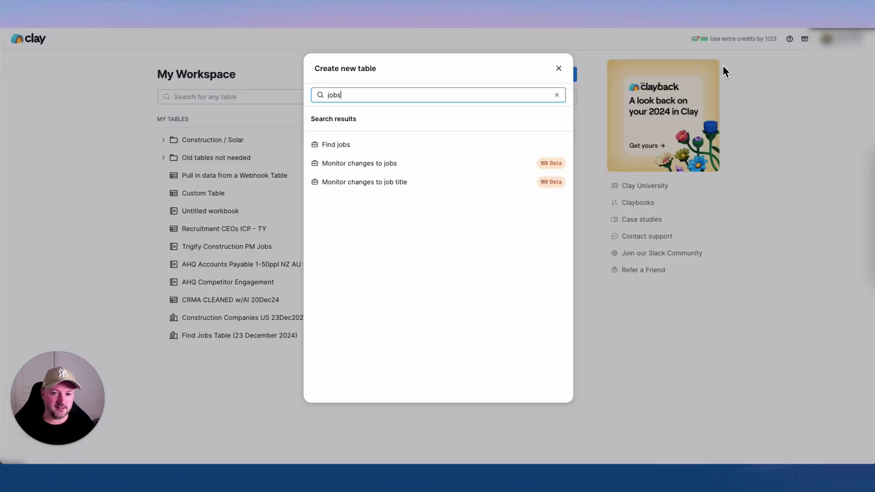
# Open the Find companies search and check its company size options.
pyautogui.press('BackSpace')
pyautogui.press('BackSpace')
pyautogui.press('BackSpace')
pyautogui.press('BackSpace')
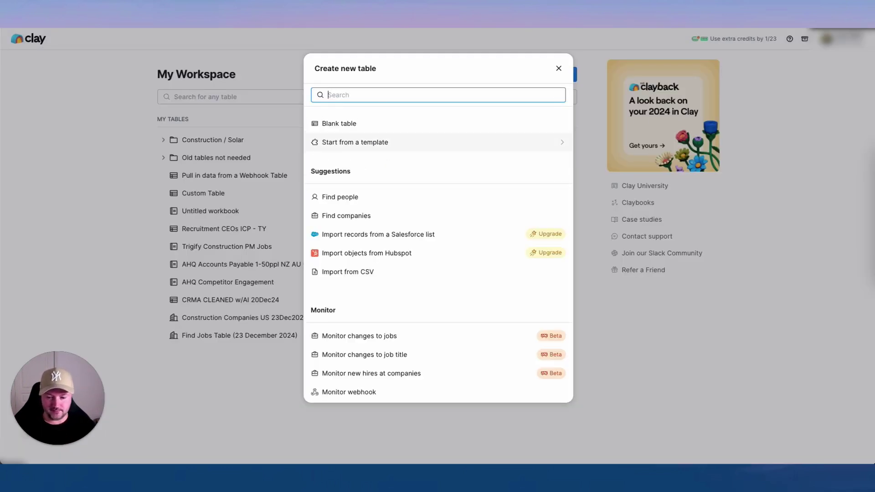
pyautogui.write('find companies')
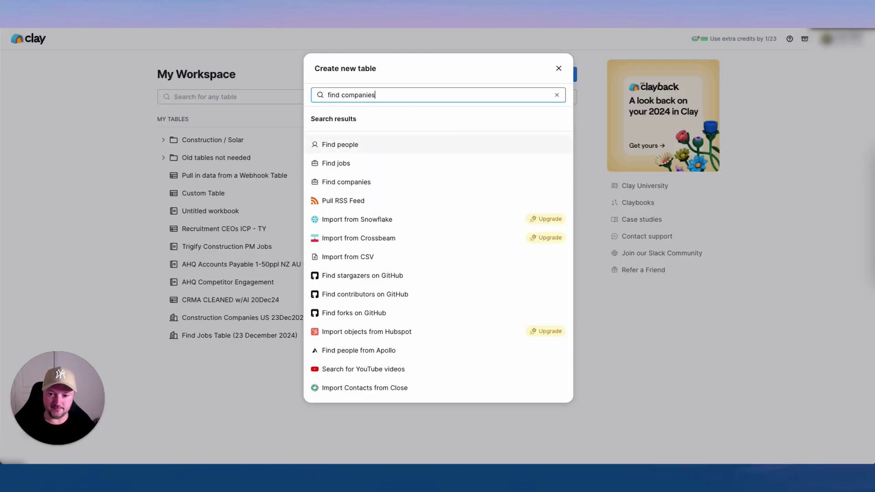
pyautogui.click(429, 154)
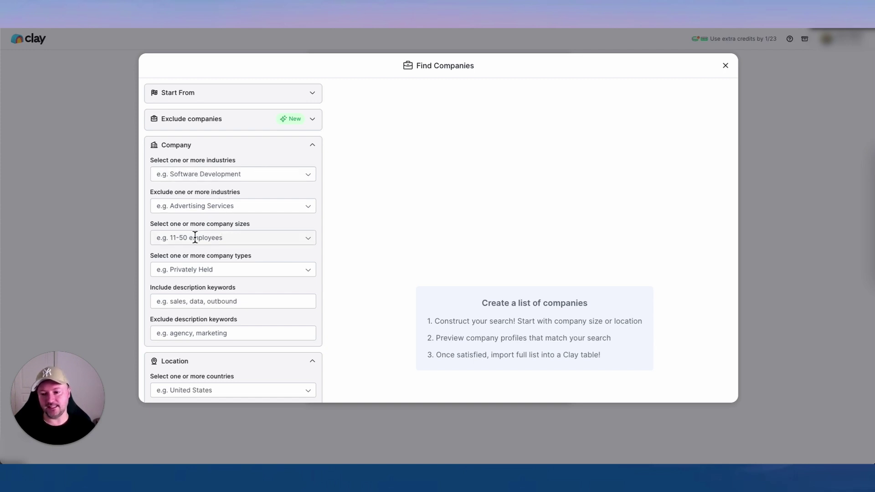
pyautogui.click(219, 242)
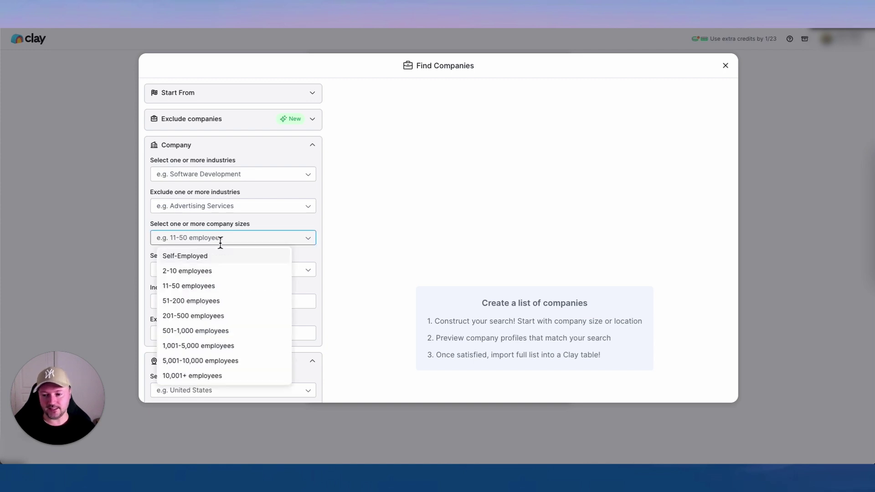
pyautogui.click(326, 239)
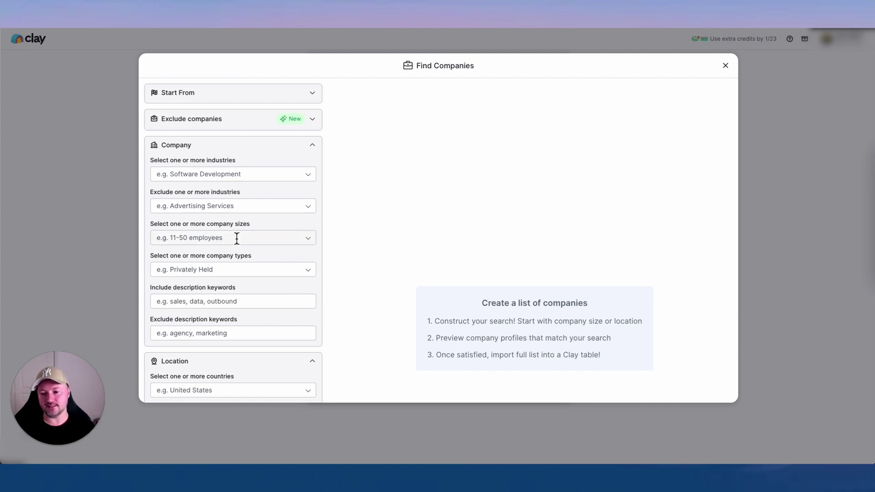
# Close Find Companies and look at the Construction Companies US 23Dec2024 table.
pyautogui.click(116, 168)
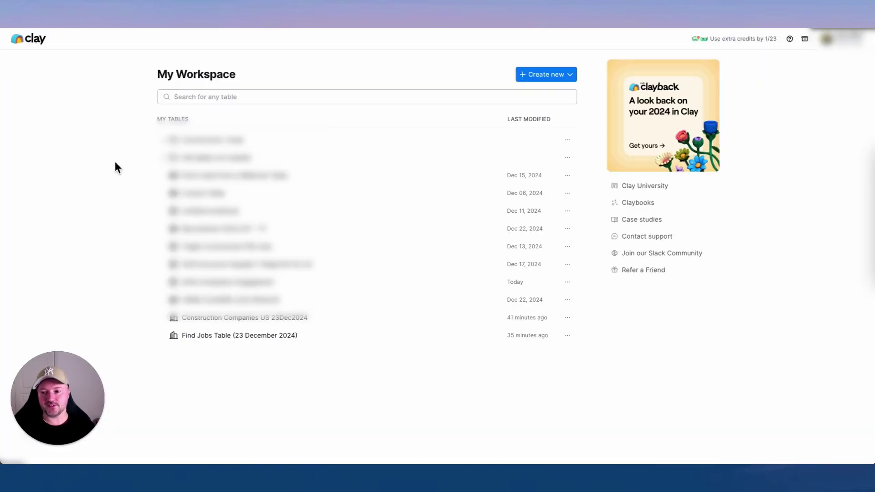
pyautogui.click(226, 318)
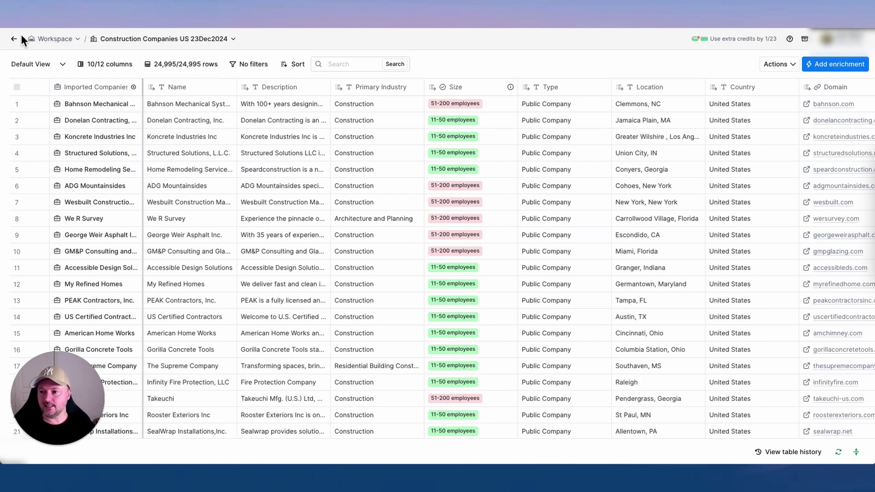
pyautogui.click(14, 37)
# Start a new Find jobs table with companies from Construction Companies US 23Dec2024.
pyautogui.click(563, 77)
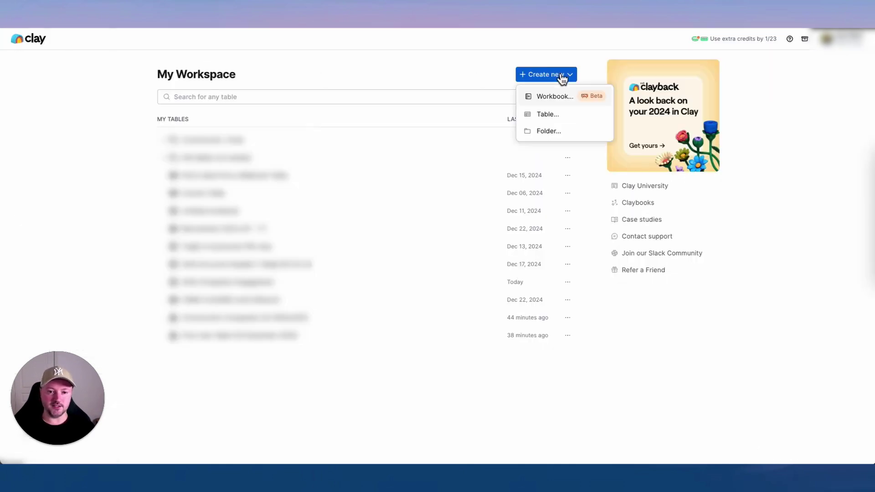
pyautogui.click(562, 121)
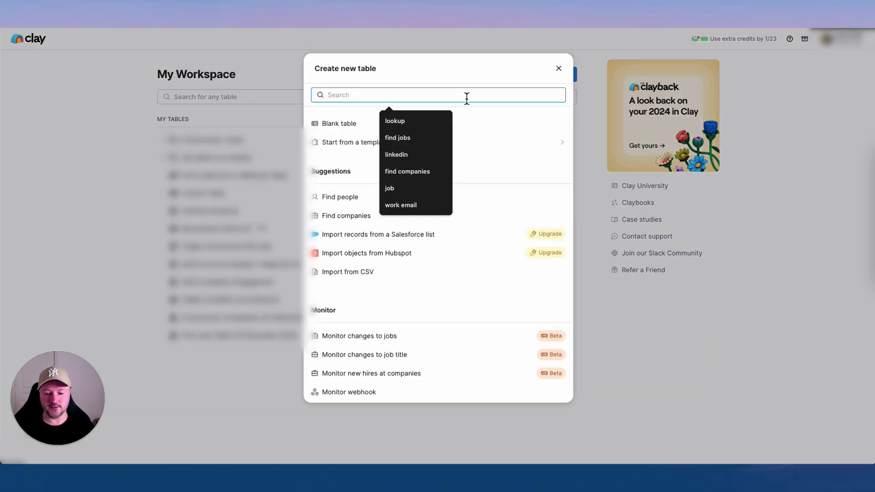
pyautogui.write('find jobs')
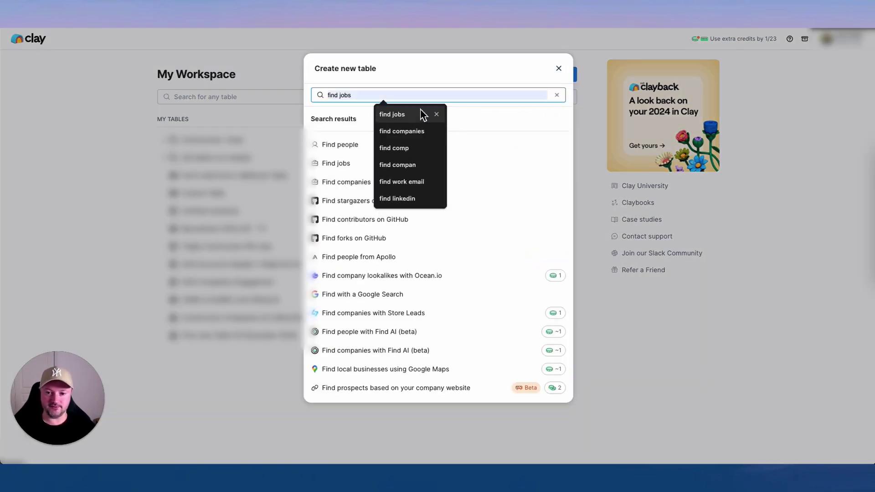
pyautogui.click(408, 112)
pyautogui.click(364, 147)
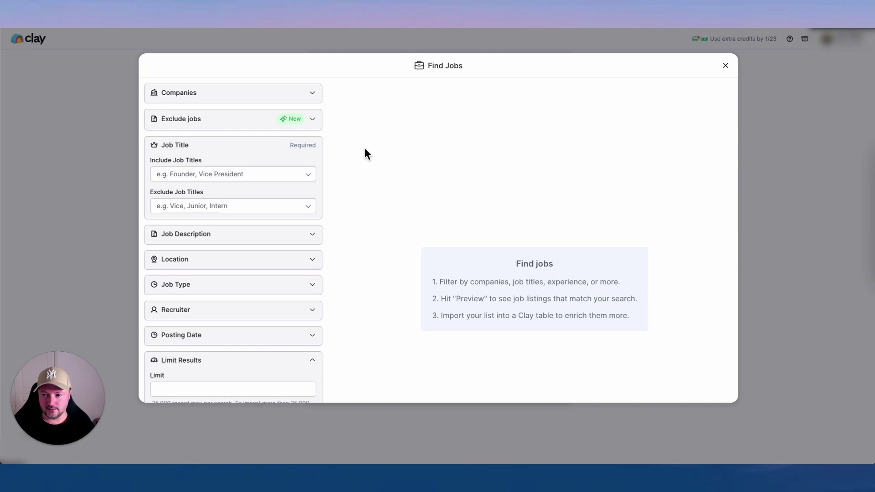
pyautogui.click(296, 97)
pyautogui.click(209, 146)
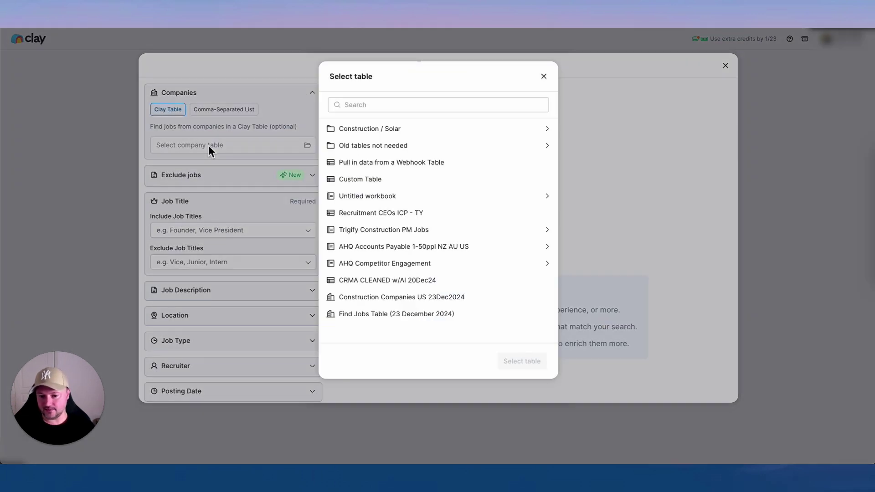
pyautogui.click(390, 299)
pyautogui.click(518, 363)
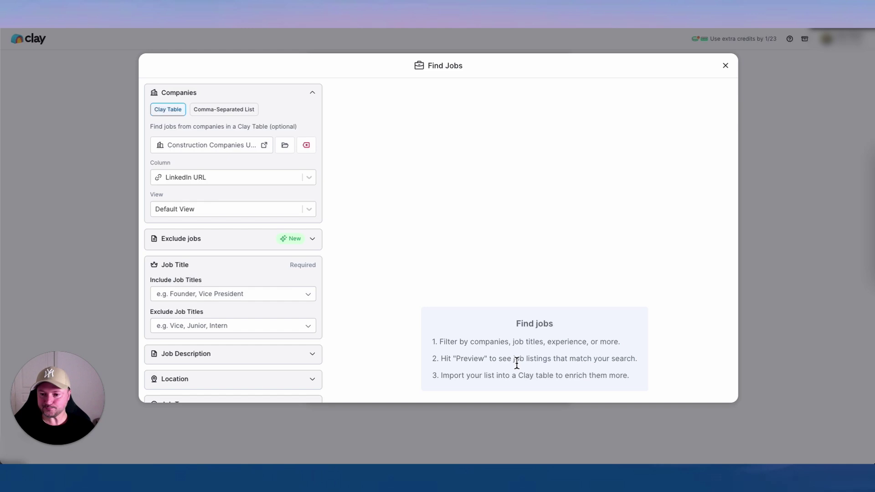
pyautogui.scroll(-2, 212, 215)
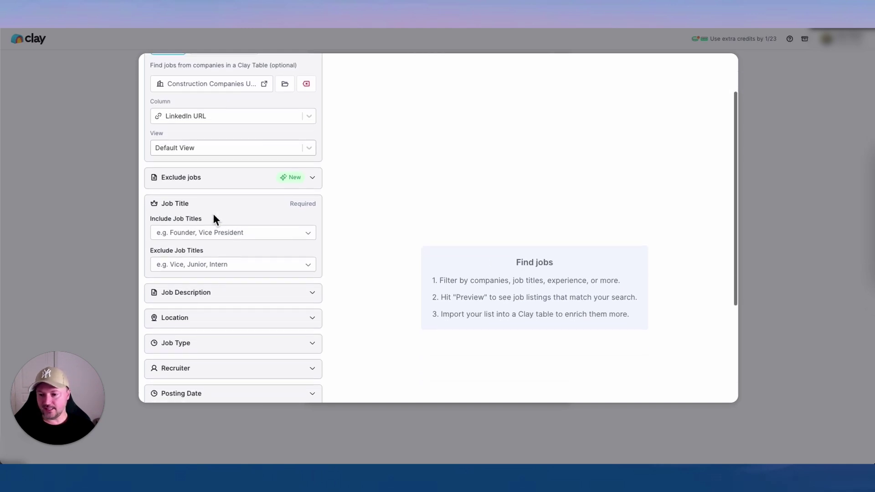
pyautogui.scroll(-2, 215, 194)
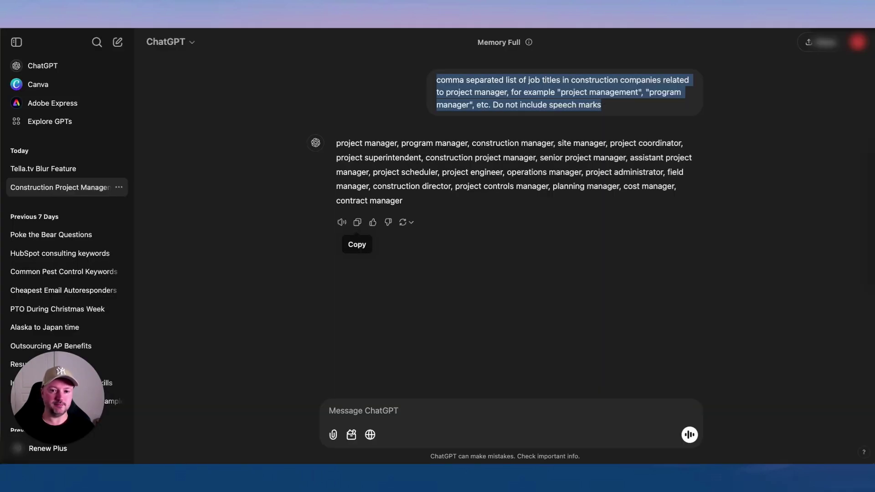
# Copy ChatGPT's comma-separated list of construction project-manager job titles.
pyautogui.click(358, 99)
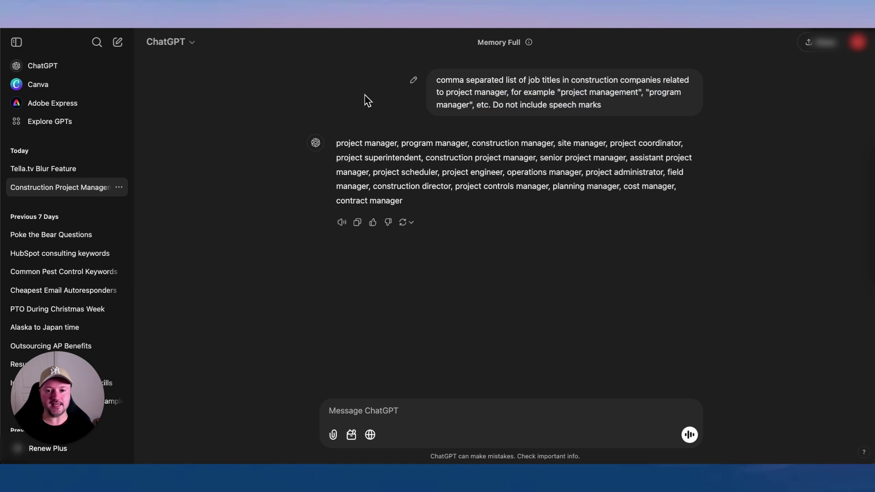
pyautogui.doubleClick(454, 82)
pyautogui.moveTo(455, 82); pyautogui.dragTo(675, 99)
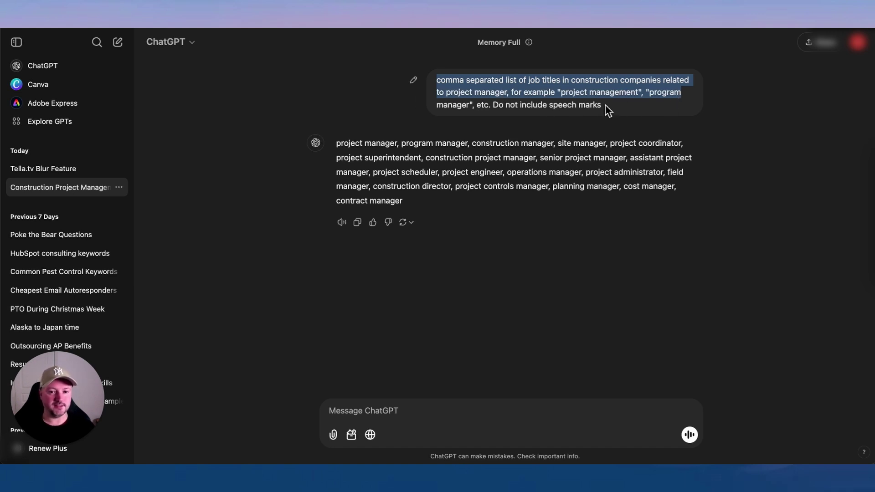
pyautogui.moveTo(621, 109); pyautogui.dragTo(439, 81)
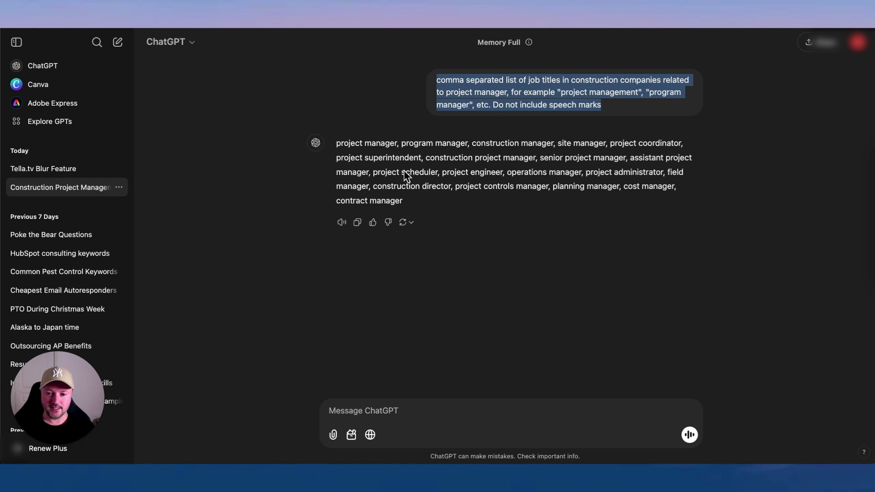
pyautogui.click(362, 227)
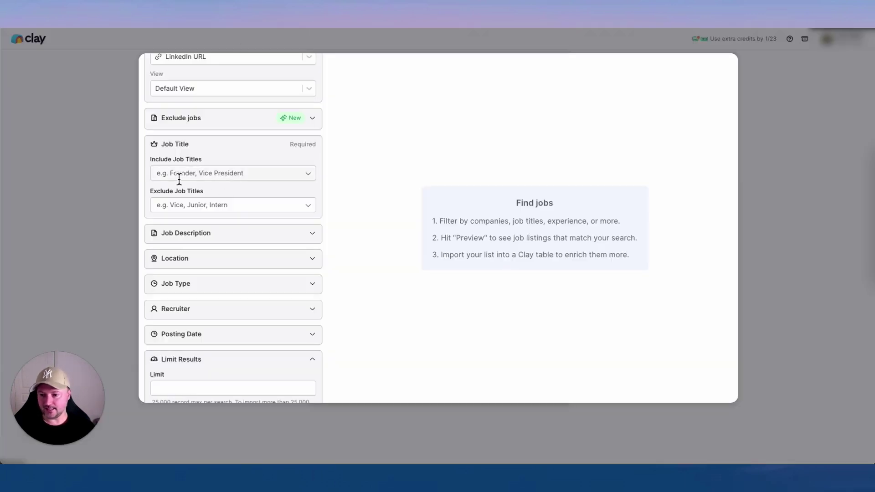
# Paste the copied project-management titles into the Job Titles filter as 19 entries.
pyautogui.click(180, 172)
pyautogui.hotkey('ctrl', 'v')
pyautogui.press('Return')
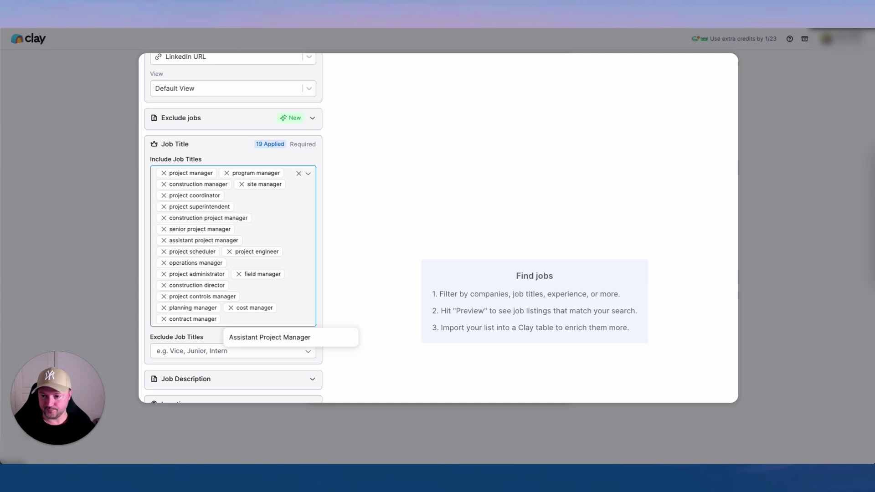
pyautogui.scroll(-2, 204, 332)
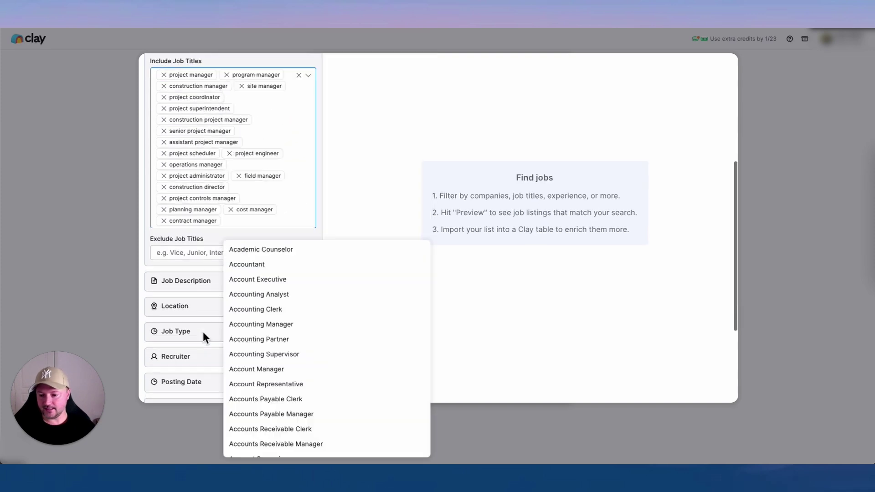
# Exclude the job titles 'intern' and 'junior'.
pyautogui.click(197, 249)
pyautogui.write('intern')
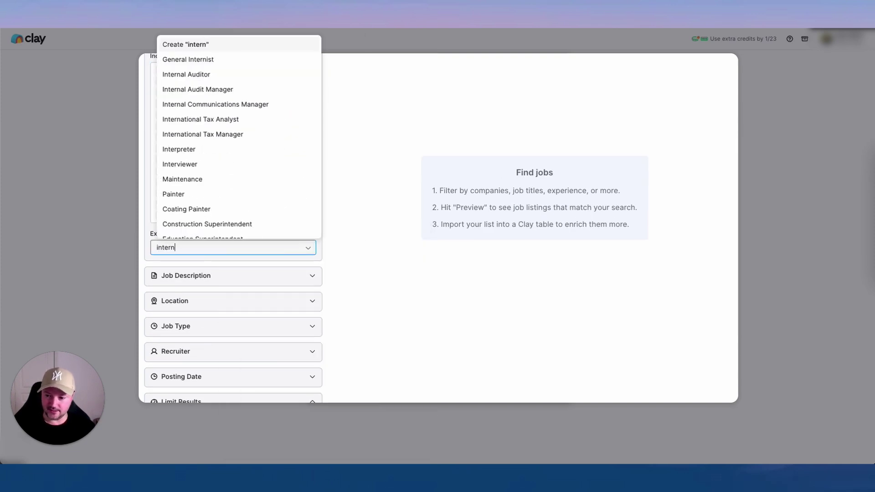
pyautogui.press('Return')
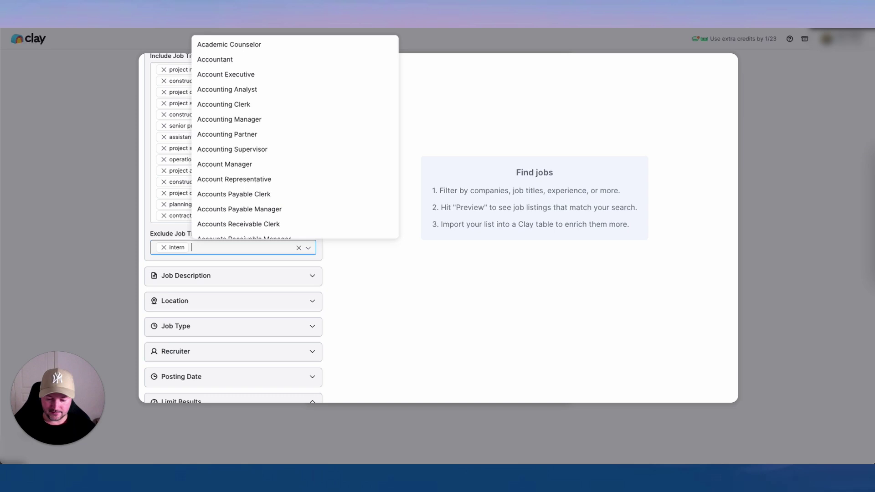
pyautogui.write('junior')
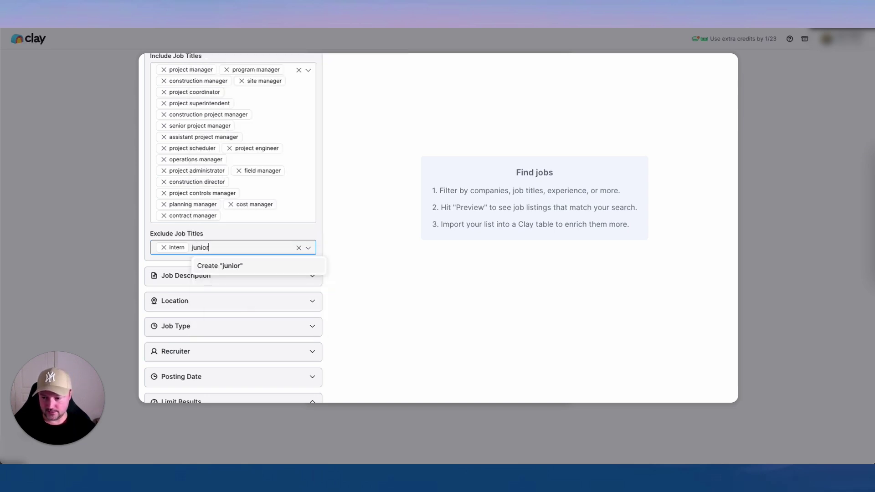
pyautogui.press('Return')
pyautogui.click(344, 272)
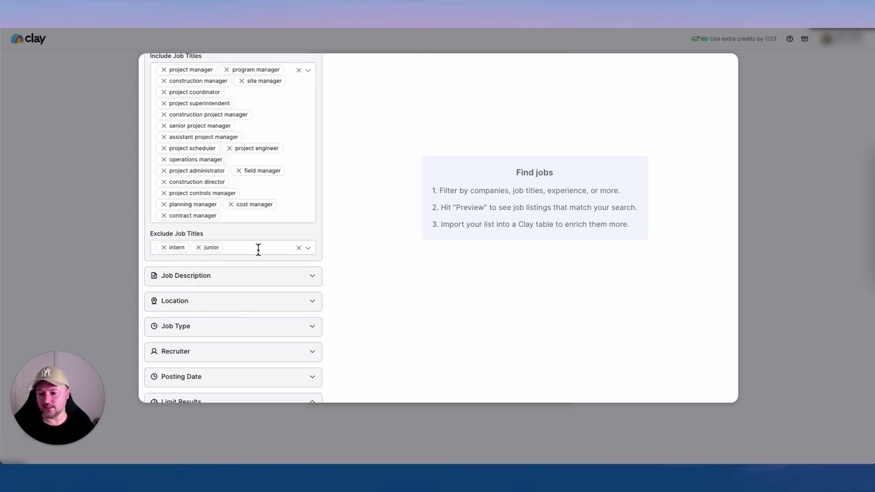
pyautogui.scroll(-2, 258, 248)
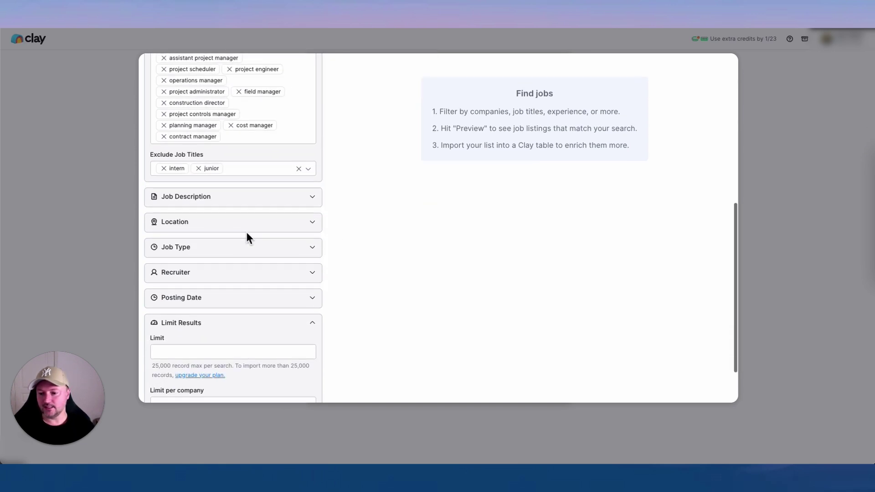
# Restrict the job location to the United States.
pyautogui.click(294, 206)
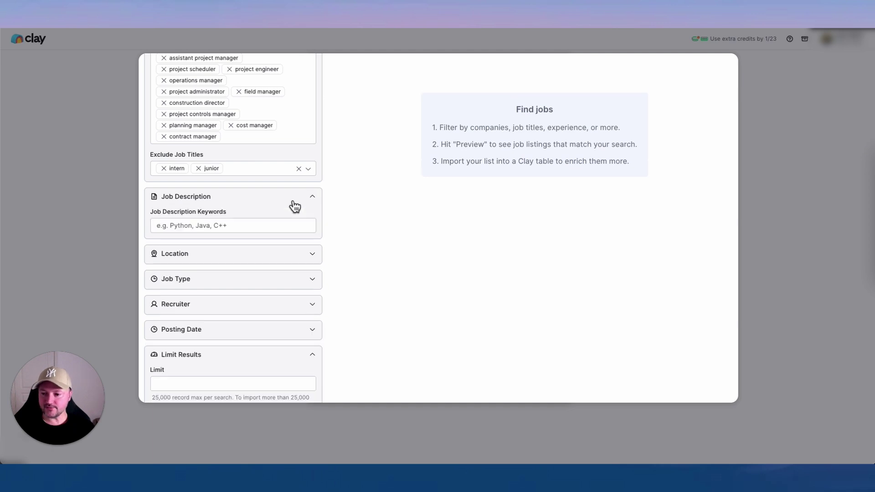
pyautogui.click(303, 256)
pyautogui.scroll(-2, 234, 214)
pyautogui.click(206, 201)
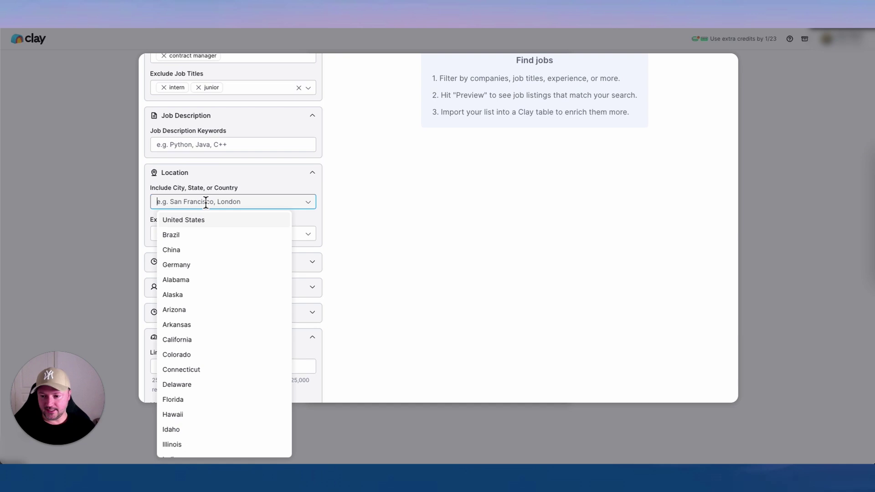
pyautogui.click(196, 220)
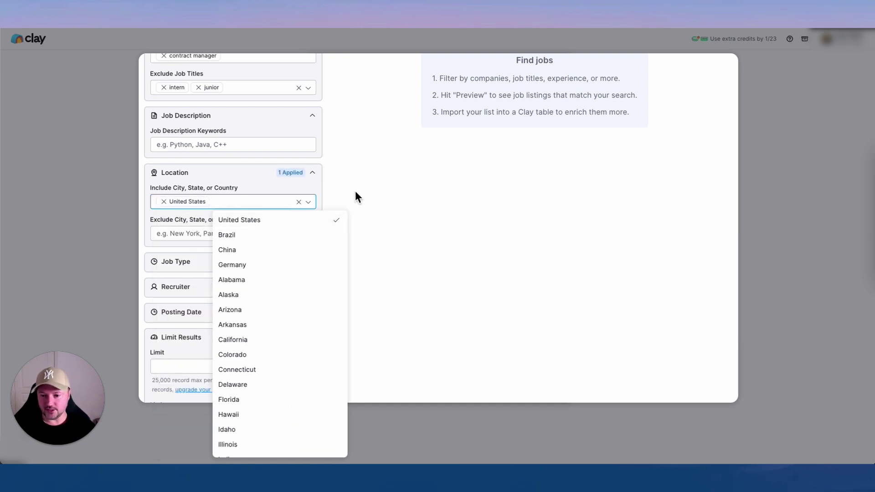
pyautogui.scroll(-2, 238, 199)
# Limit job type to Full-time, leaving the recruiter requirement off.
pyautogui.click(239, 199)
pyautogui.click(238, 219)
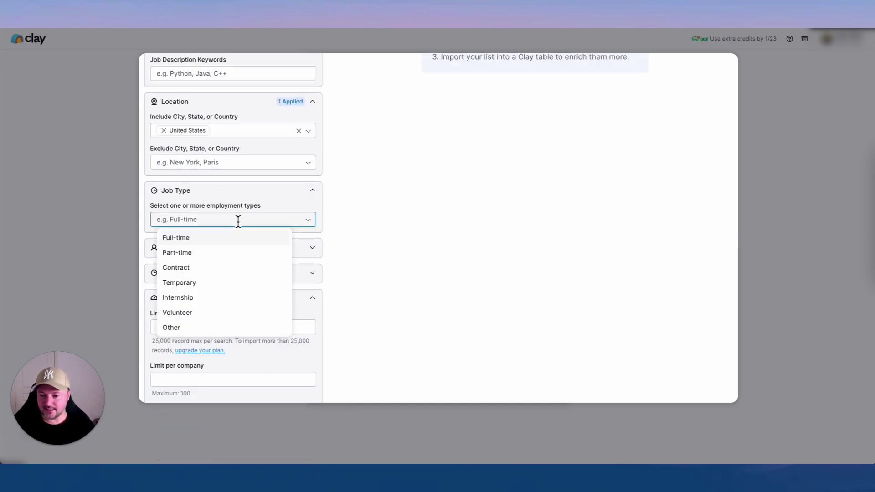
pyautogui.click(204, 238)
pyautogui.click(347, 202)
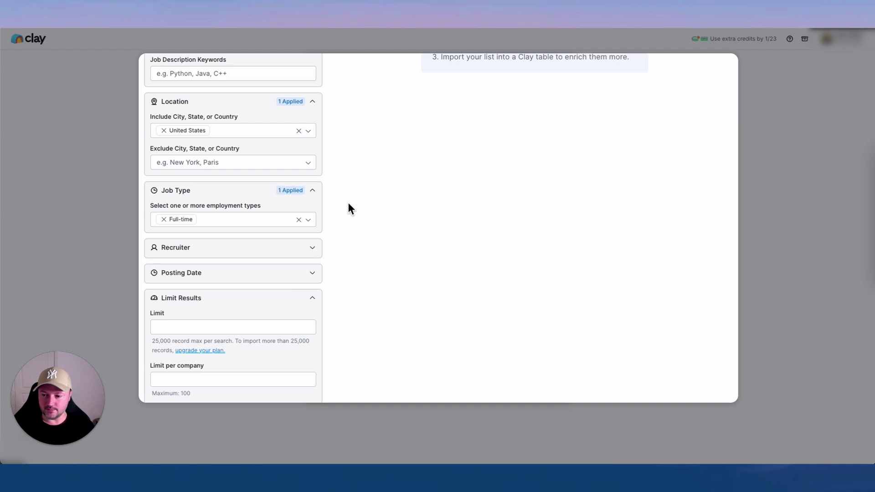
pyautogui.scroll(-1, 221, 226)
pyautogui.click(285, 217)
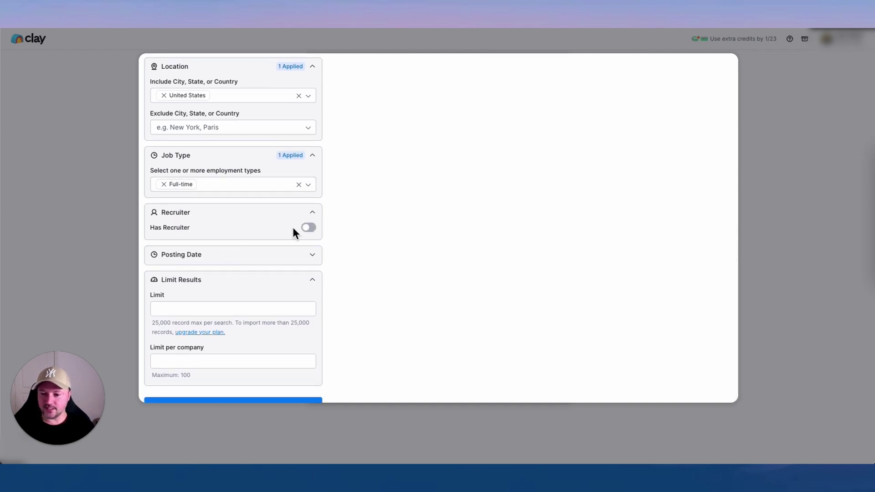
pyautogui.click(310, 231)
pyautogui.click(310, 231)
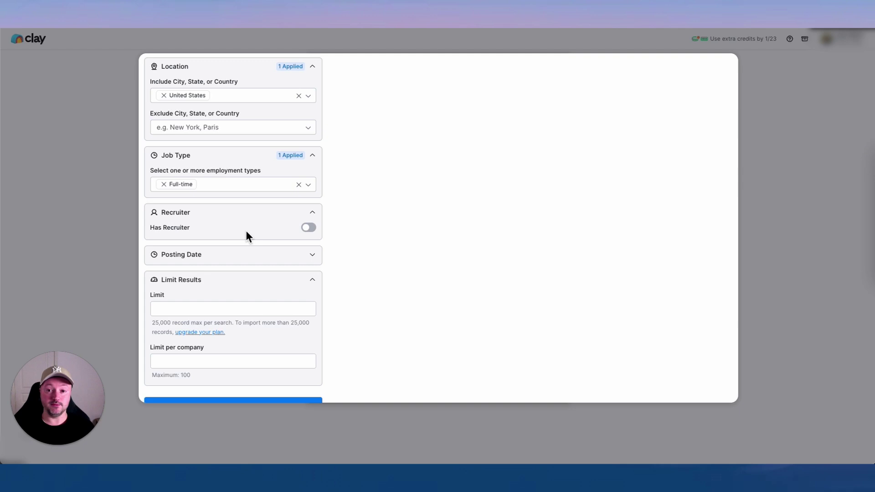
pyautogui.scroll(-1, 246, 233)
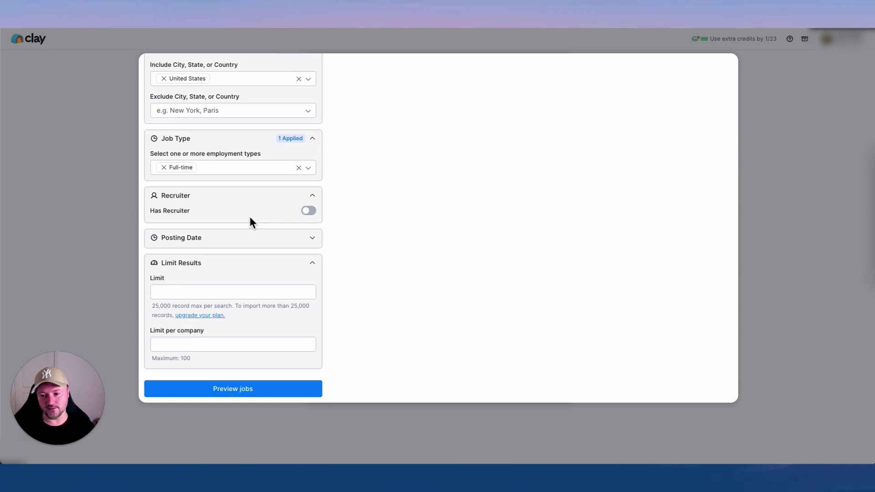
# Set days since posted to 90, preview the jobs, and open the 630-job Find Jobs Table.
pyautogui.click(277, 241)
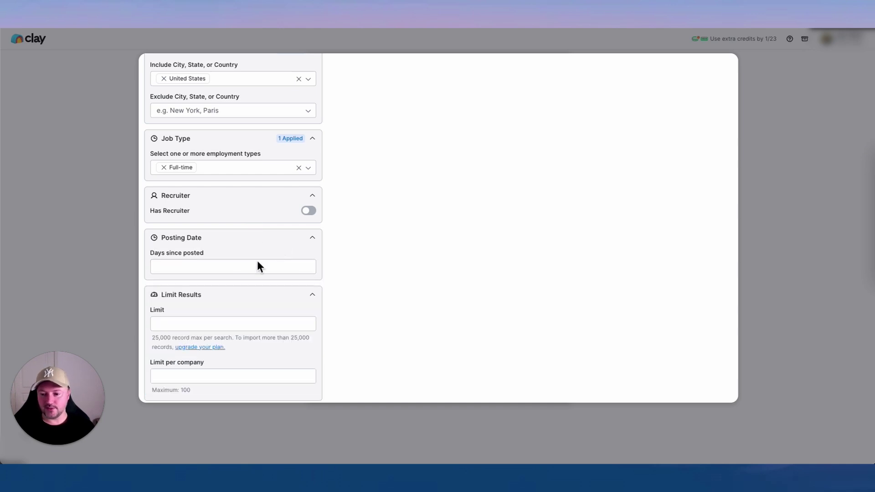
pyautogui.click(228, 268)
pyautogui.write('90')
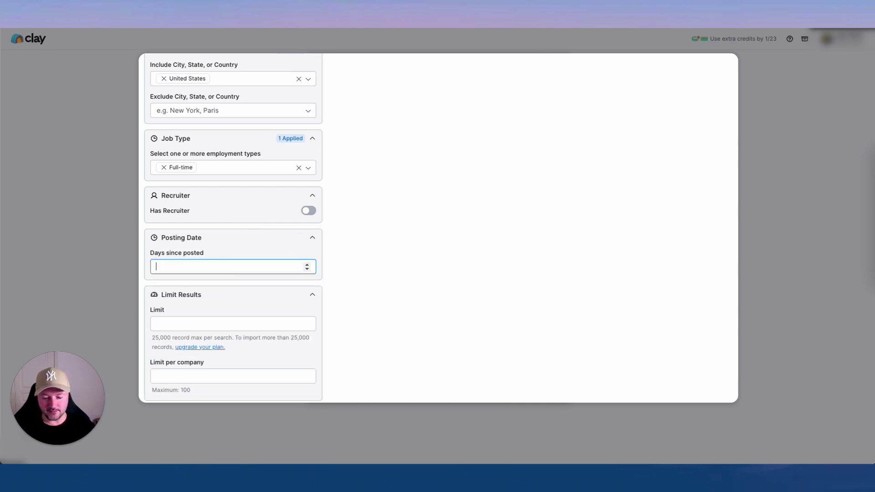
pyautogui.click(351, 302)
pyautogui.scroll(-2, 252, 225)
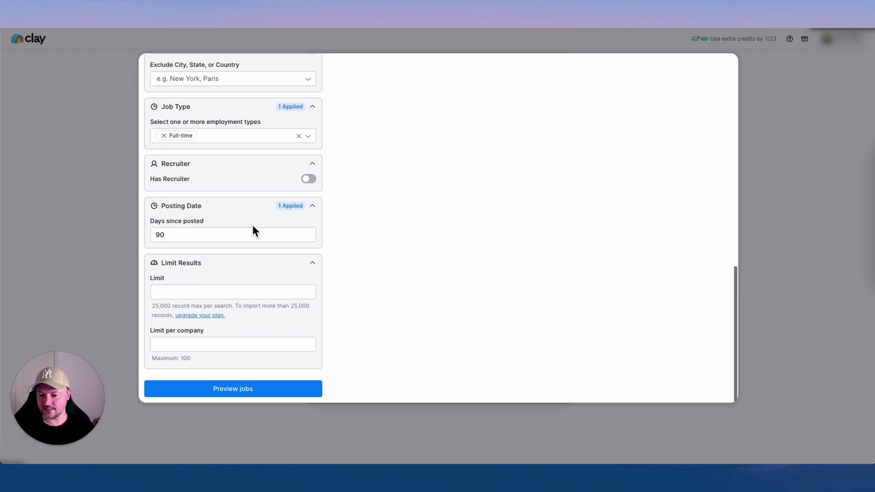
pyautogui.click(232, 386)
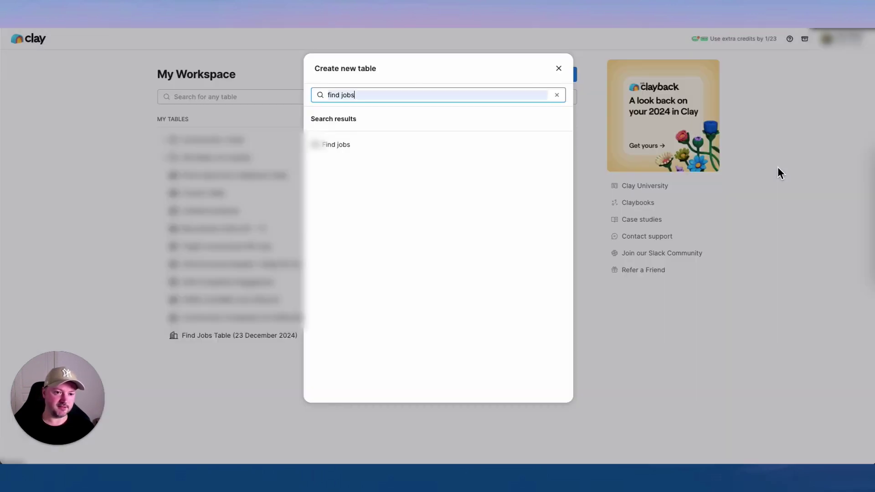
pyautogui.click(558, 69)
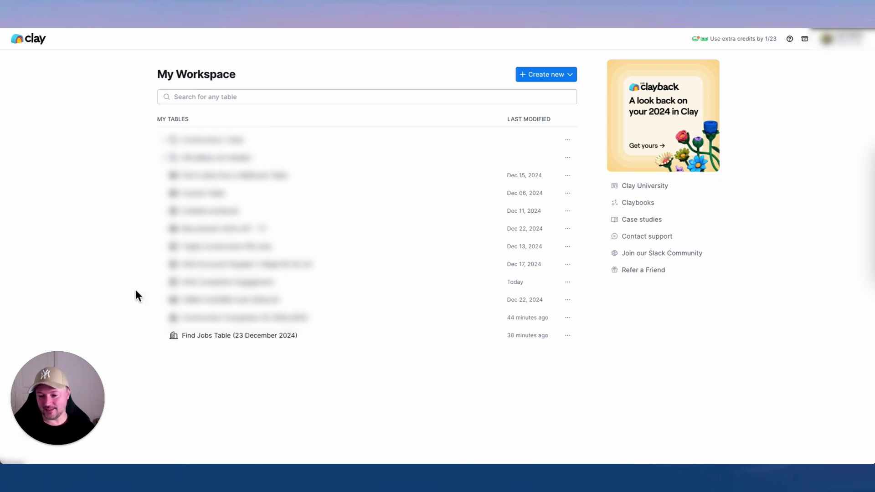
pyautogui.click(215, 336)
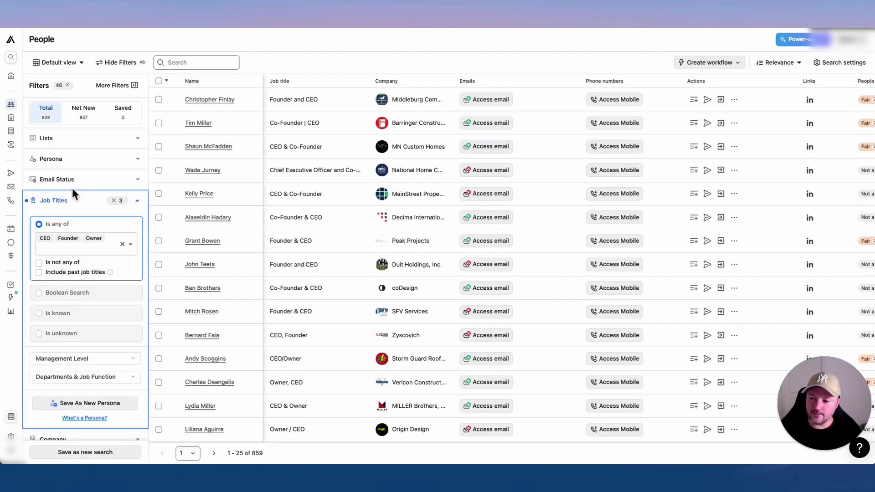
# Add 'managing director' to Apollo's job titles, raising the results to 900 contacts.
pyautogui.scroll(-1, 72, 188)
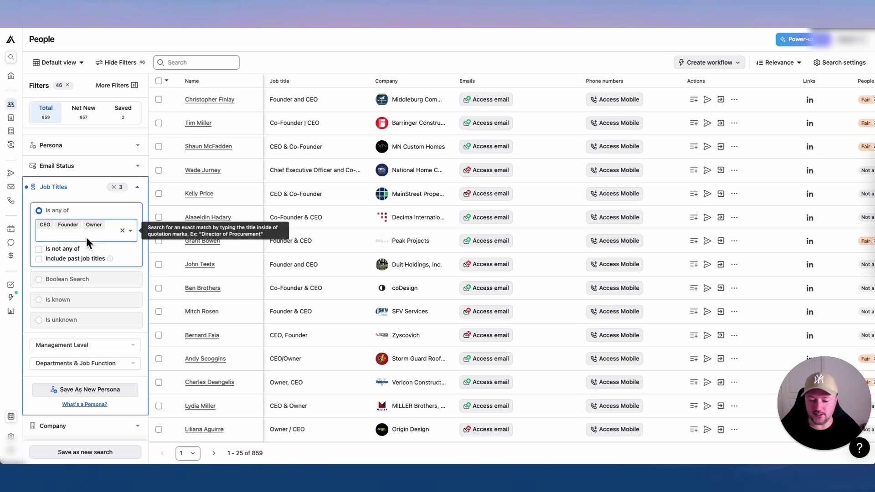
pyautogui.write('managing director')
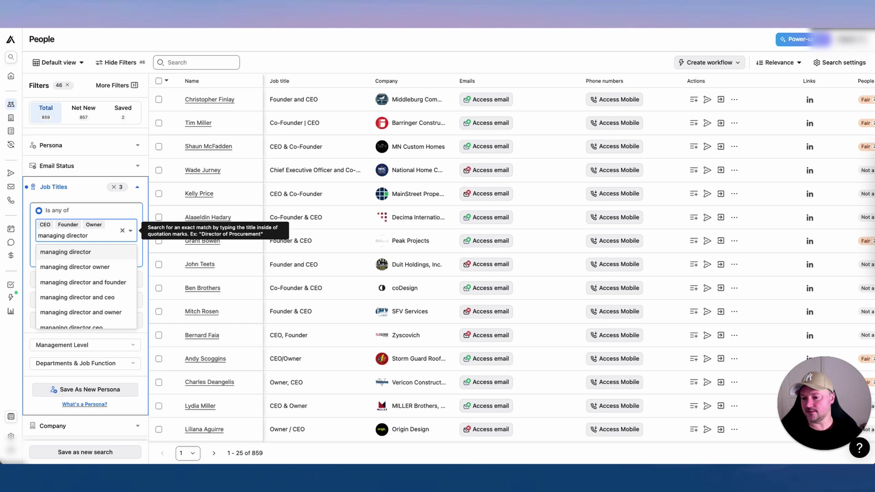
pyautogui.click(65, 252)
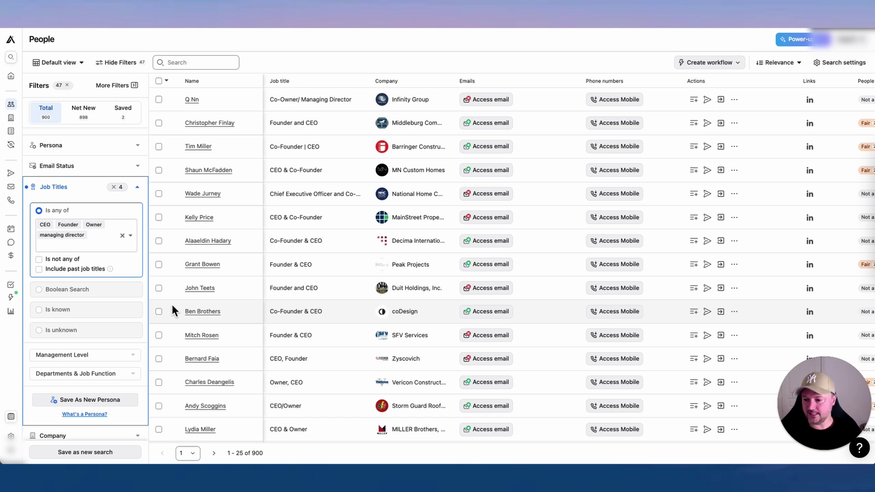
pyautogui.click(105, 235)
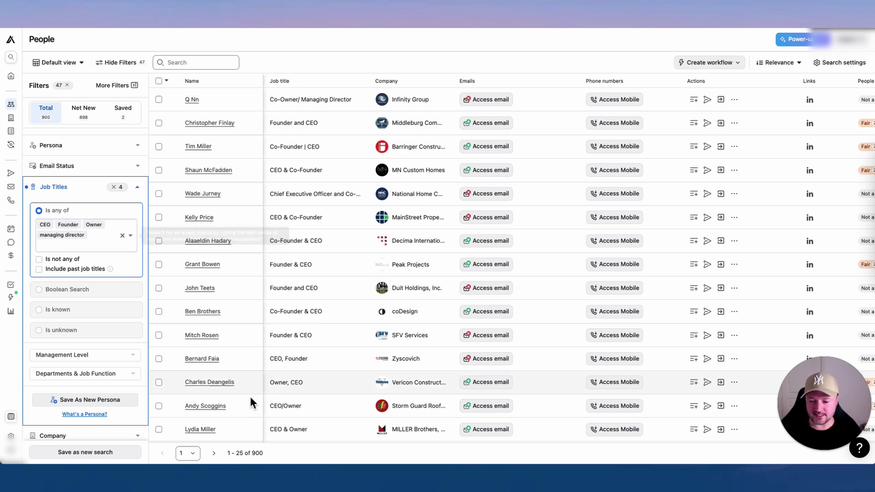
pyautogui.doubleClick(258, 453)
pyautogui.click(292, 451)
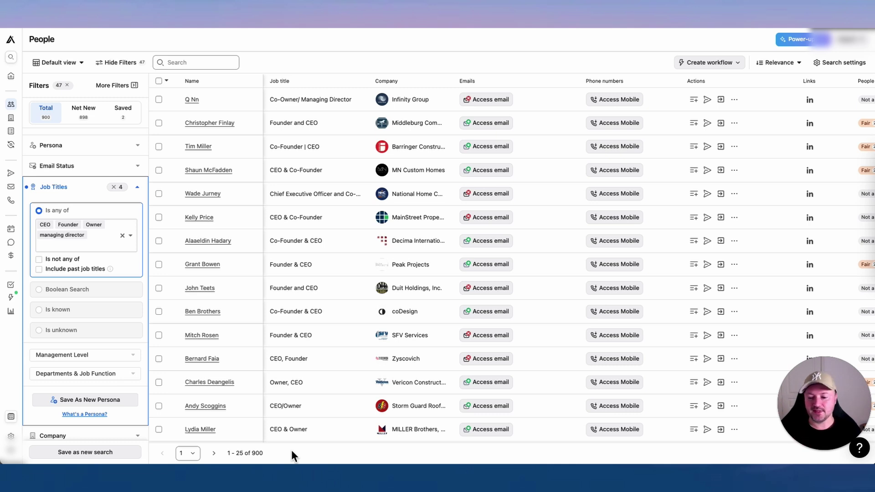
pyautogui.doubleClick(257, 453)
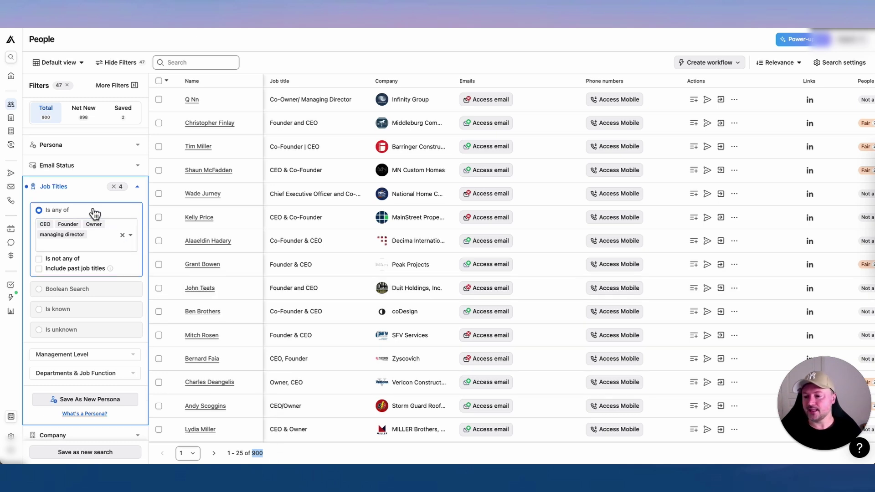
# Expand Industry & Keywords to review construction-related industries and excluded recruiting, software, marketing keywords.
pyautogui.scroll(-3, 91, 211)
pyautogui.scroll(-5, 90, 207)
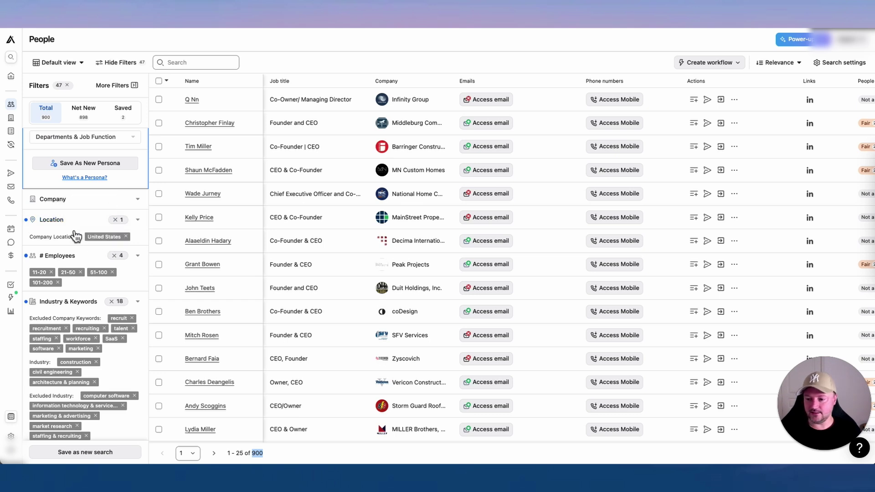
pyautogui.scroll(-1, 72, 235)
pyautogui.scroll(-2, 72, 234)
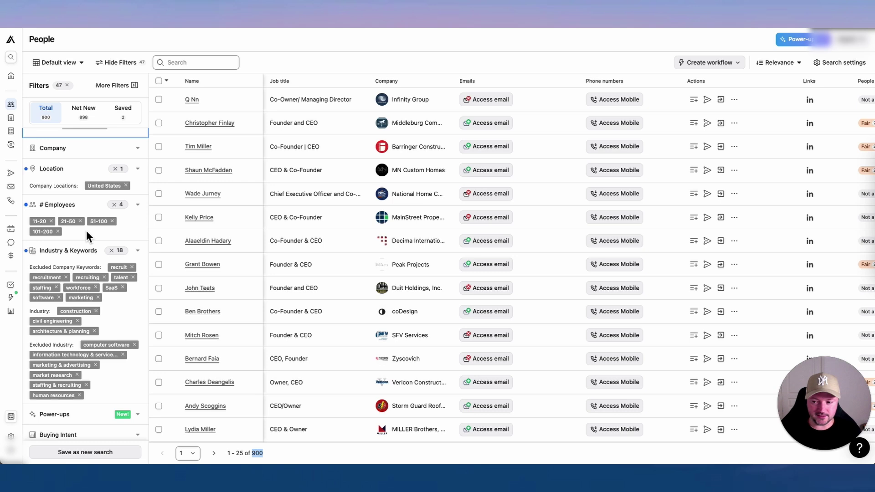
pyautogui.scroll(-4, 86, 231)
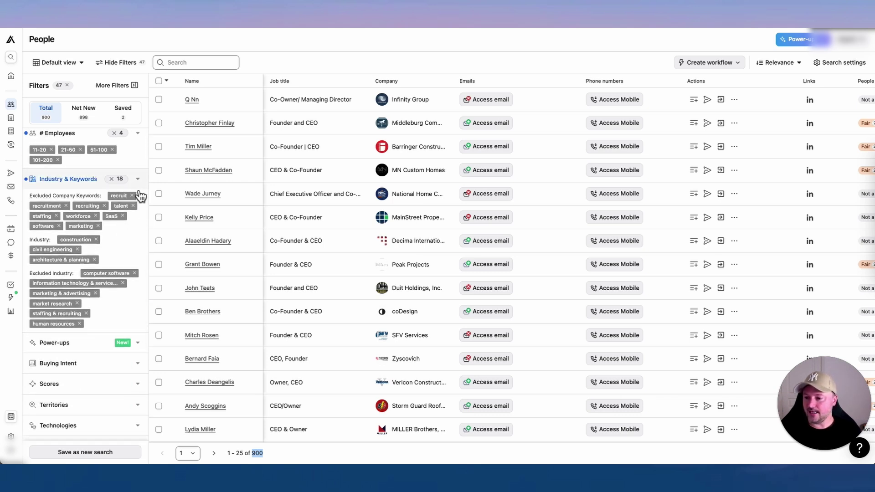
pyautogui.click(145, 189)
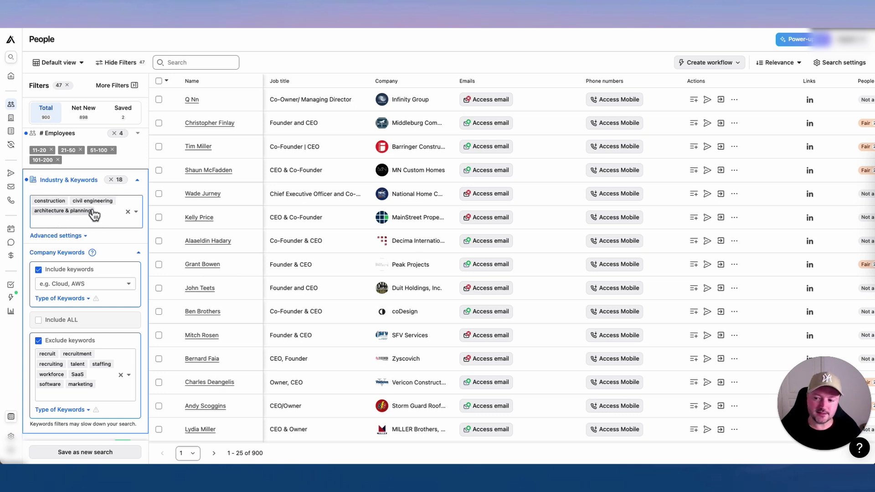
pyautogui.scroll(-3, 82, 274)
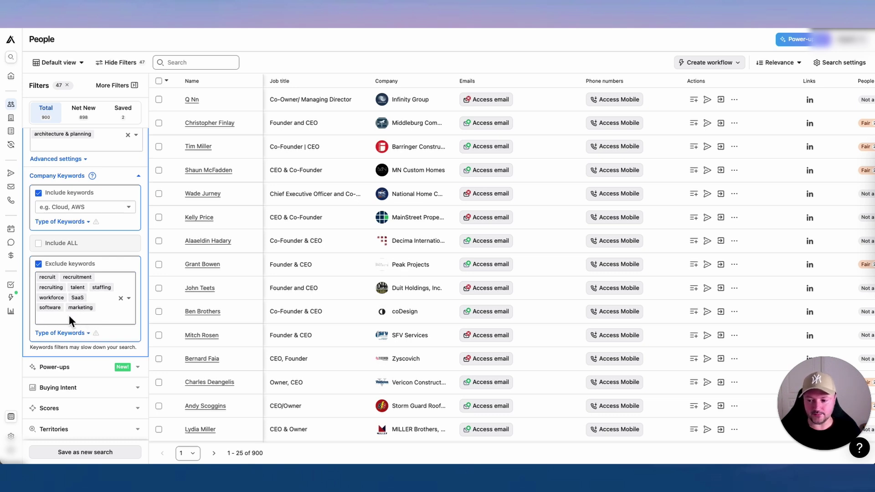
pyautogui.scroll(-6, 89, 317)
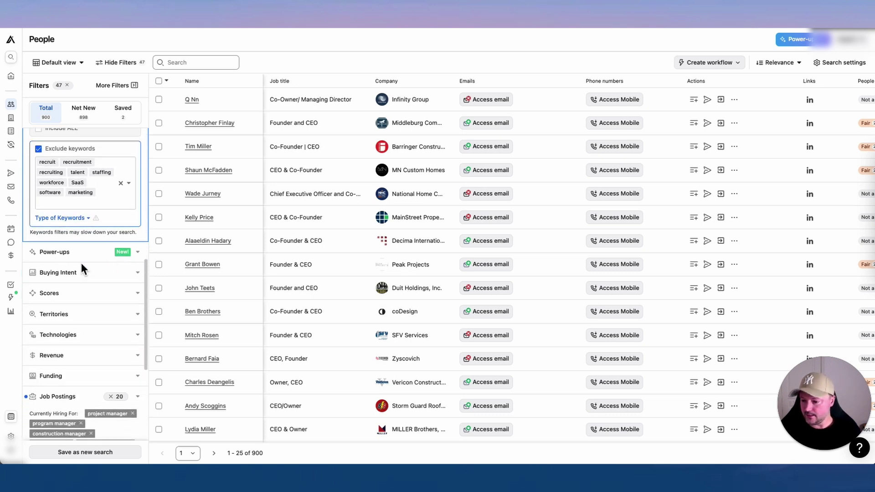
pyautogui.scroll(-3, 86, 271)
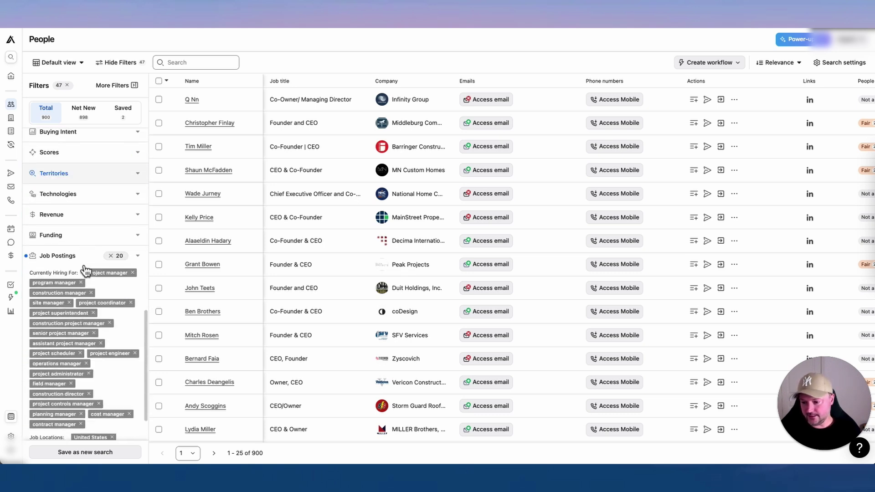
# Set Apollo's Job Postings filter to jobs posted within the last 90 days.
pyautogui.click(138, 256)
pyautogui.scroll(-3, 90, 196)
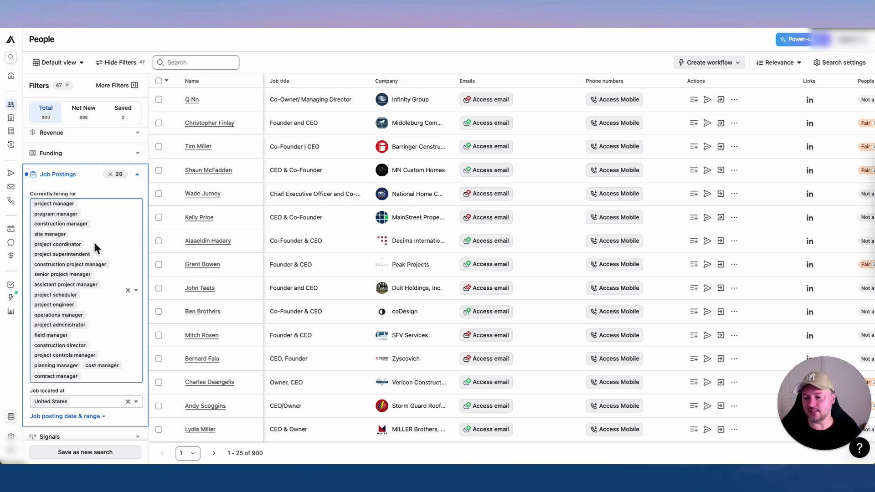
pyautogui.scroll(-2, 98, 230)
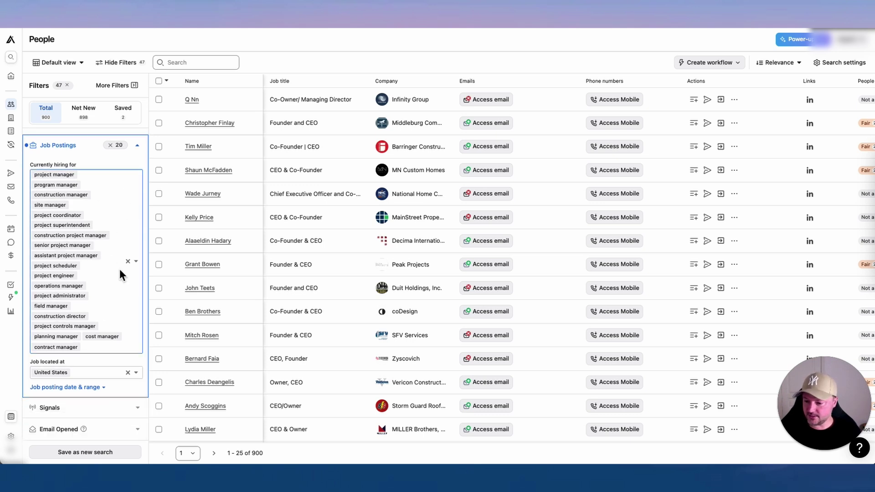
pyautogui.click(99, 387)
pyautogui.scroll(-3, 88, 290)
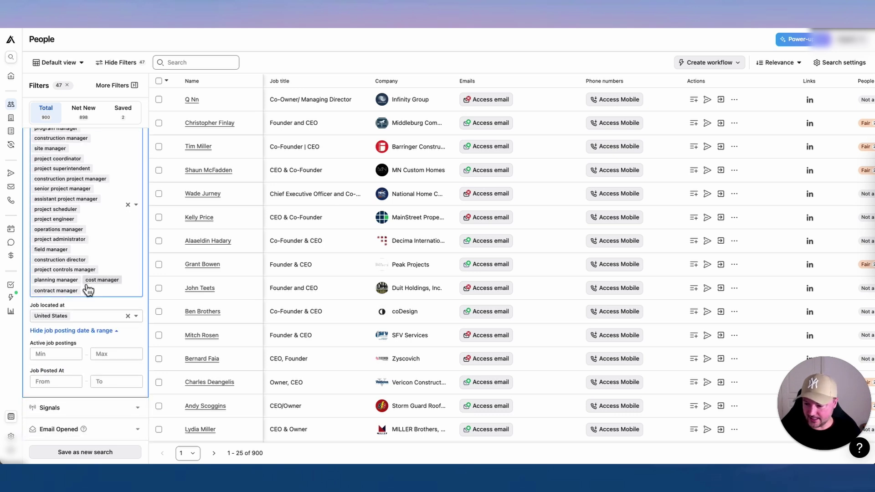
pyautogui.click(60, 382)
pyautogui.write('90')
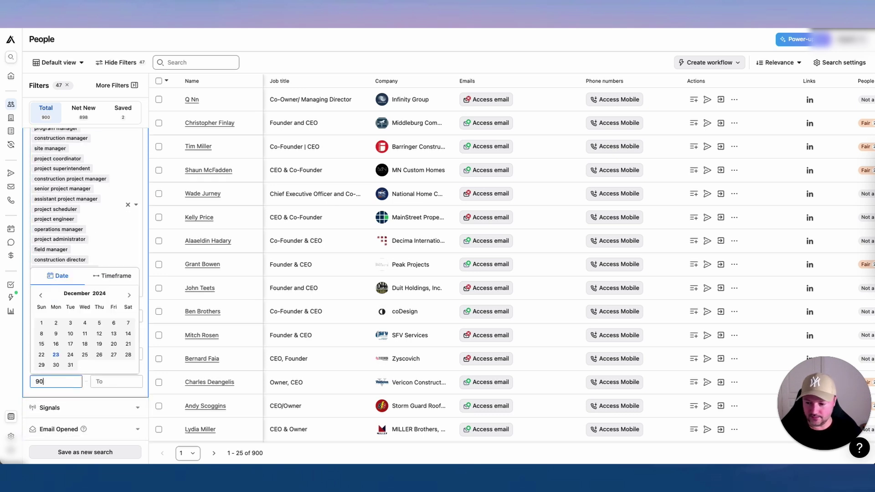
pyautogui.click(93, 393)
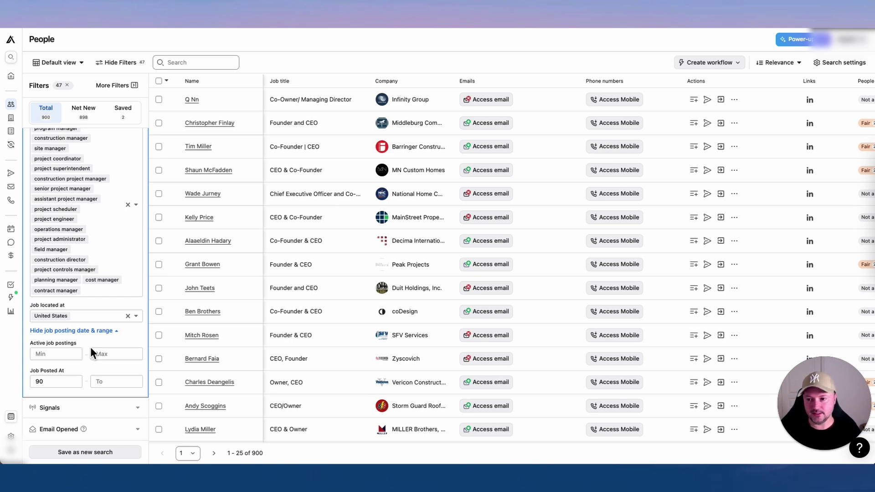
# Check the 900-contact total against Clay's Find Jobs table, then return to Apollo.
pyautogui.scroll(3, 90, 346)
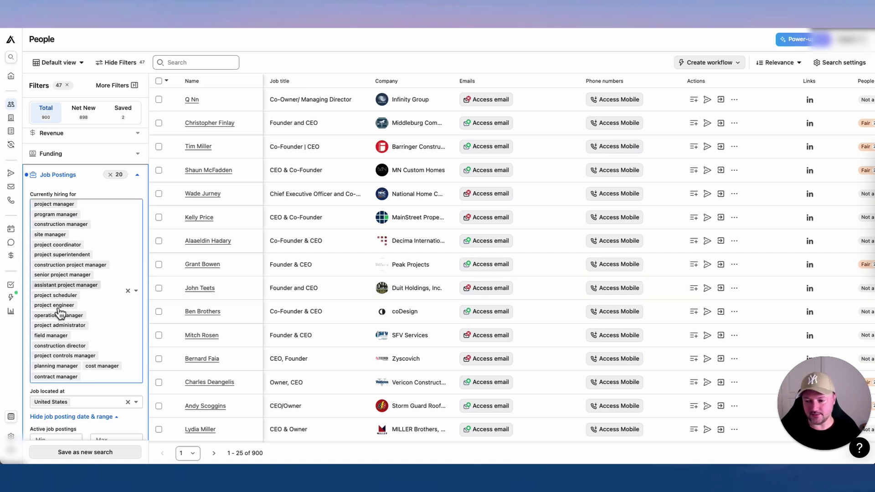
pyautogui.scroll(-2, 80, 346)
pyautogui.moveTo(252, 453); pyautogui.dragTo(279, 457)
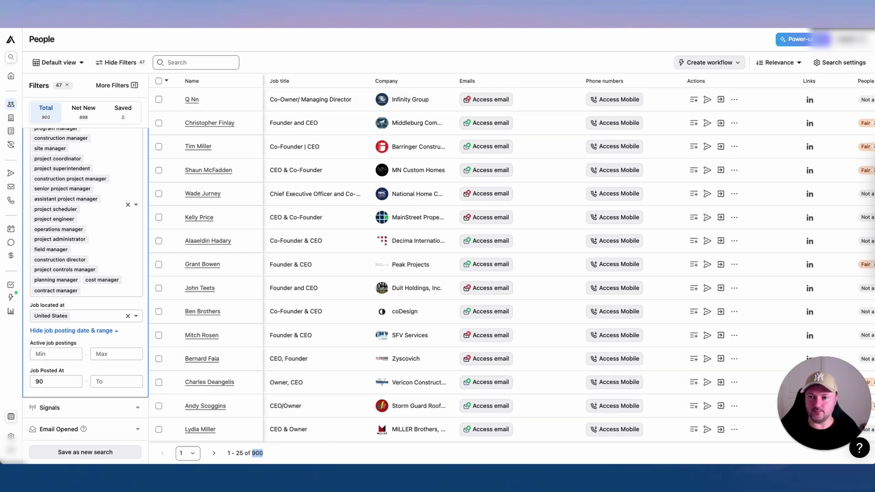
pyautogui.click(174, 28)
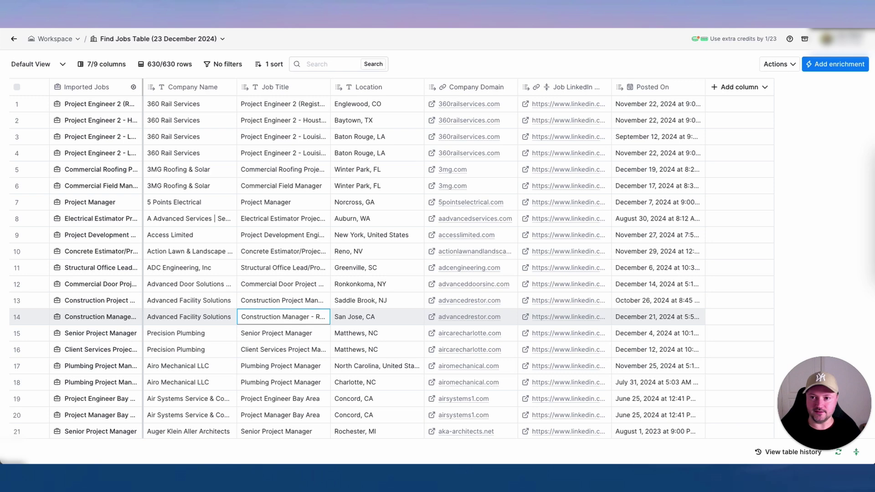
pyautogui.click(458, 30)
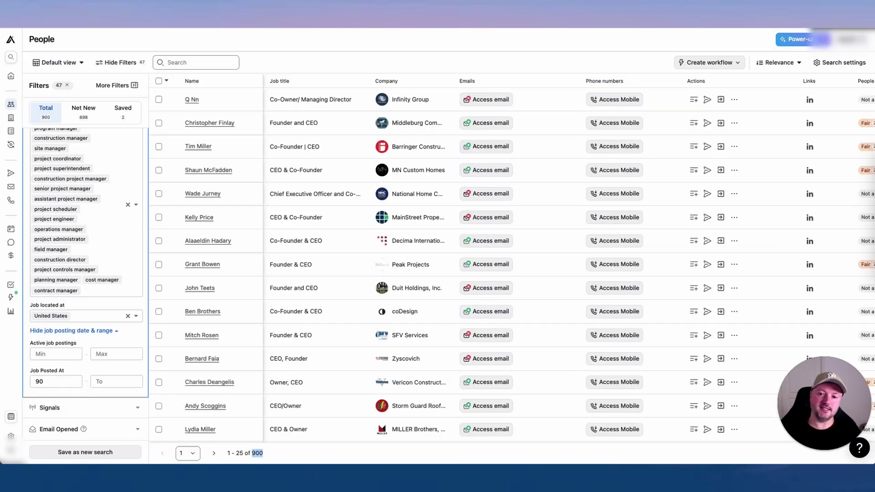
# Open Apify's LinkedIn Jobs Scraper and save its restored unsaved inputs.
pyautogui.hotkey('ctrl', 'Tab')
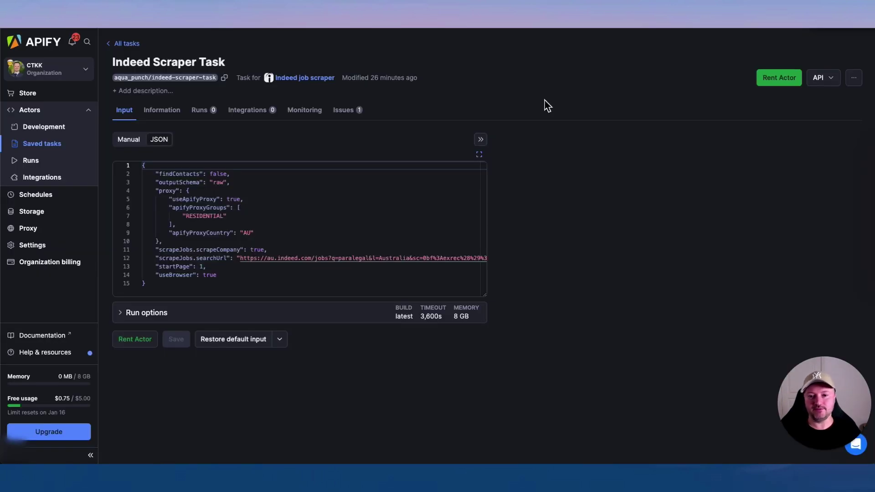
pyautogui.click(31, 111)
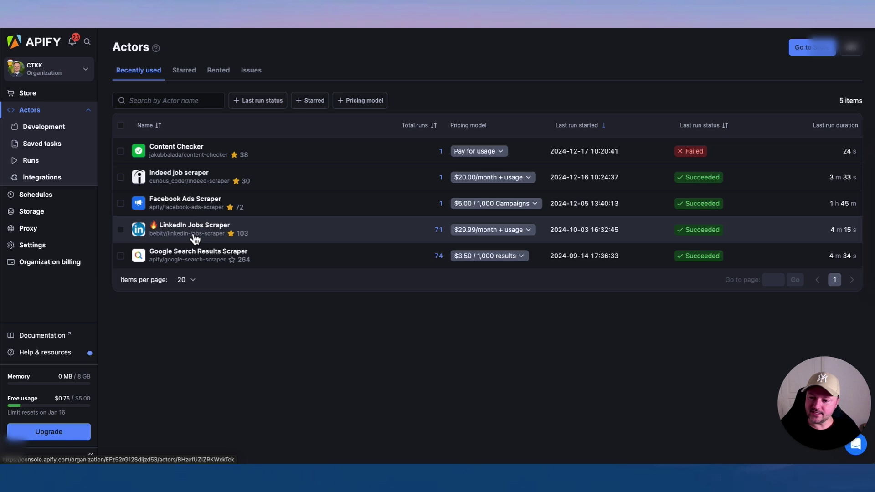
pyautogui.click(179, 228)
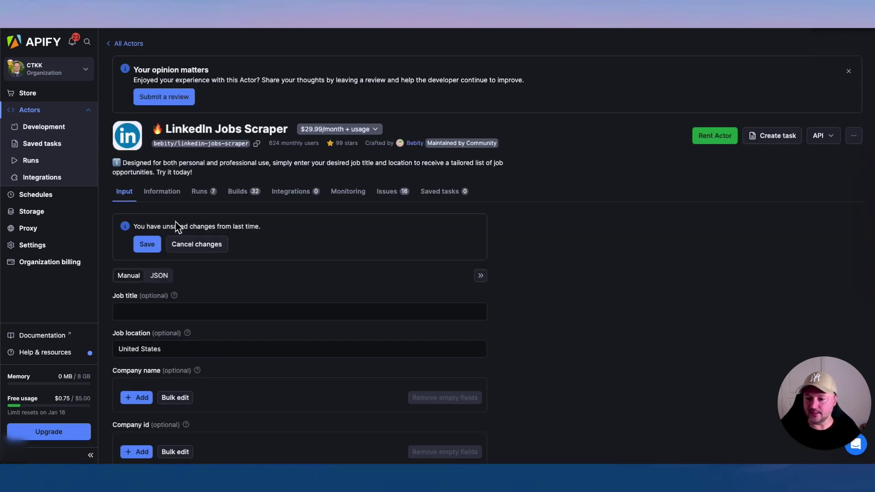
pyautogui.click(147, 243)
pyautogui.scroll(-1, 178, 219)
# Review the human resources and United States inputs, then bulk-edit the 249 company domains.
pyautogui.click(180, 213)
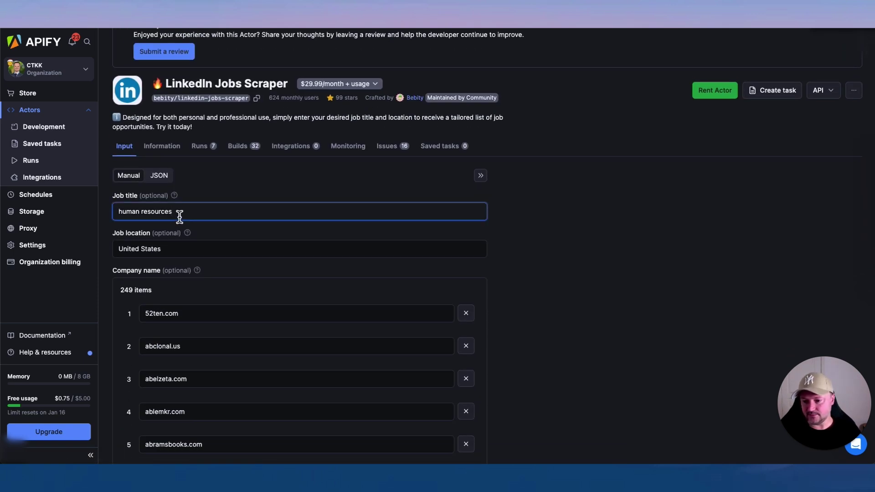
pyautogui.click(163, 248)
pyautogui.scroll(-1, 132, 219)
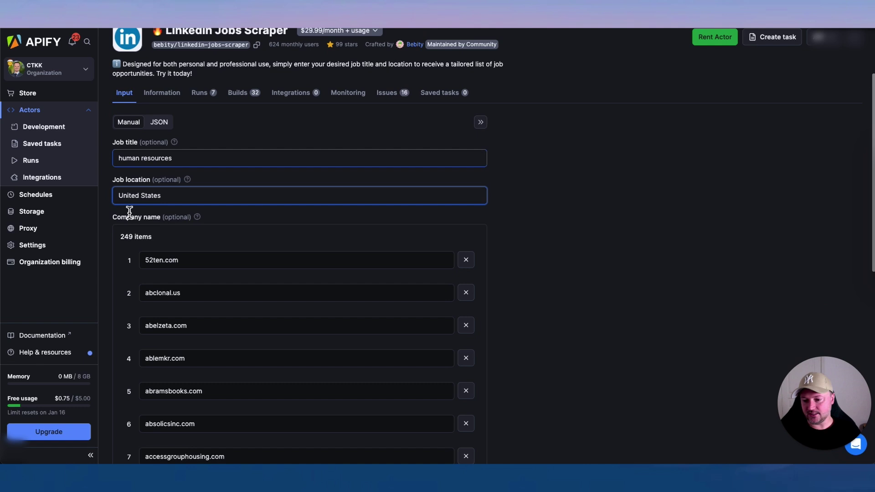
pyautogui.scroll(-1, 136, 210)
pyautogui.scroll(-1, 131, 211)
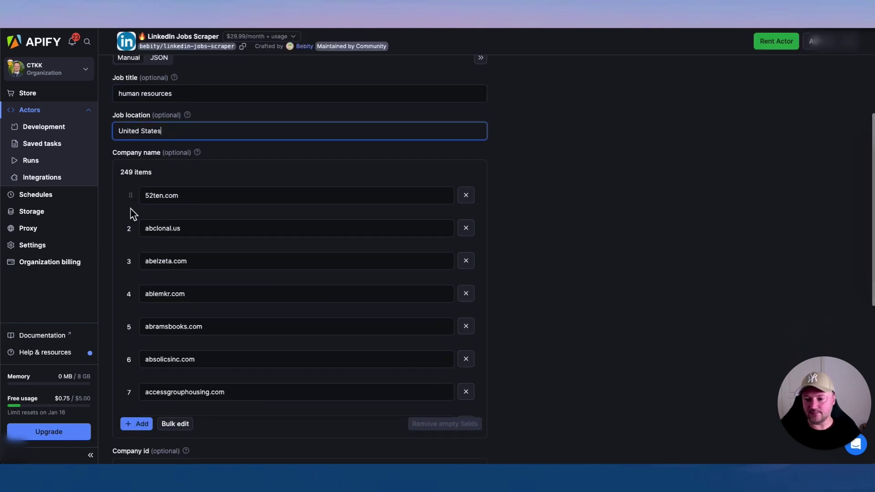
pyautogui.click(184, 199)
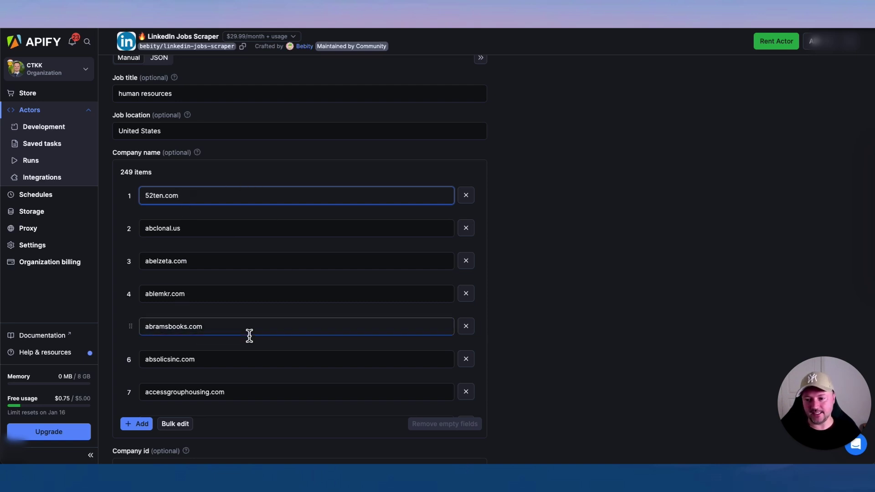
pyautogui.scroll(-3, 239, 248)
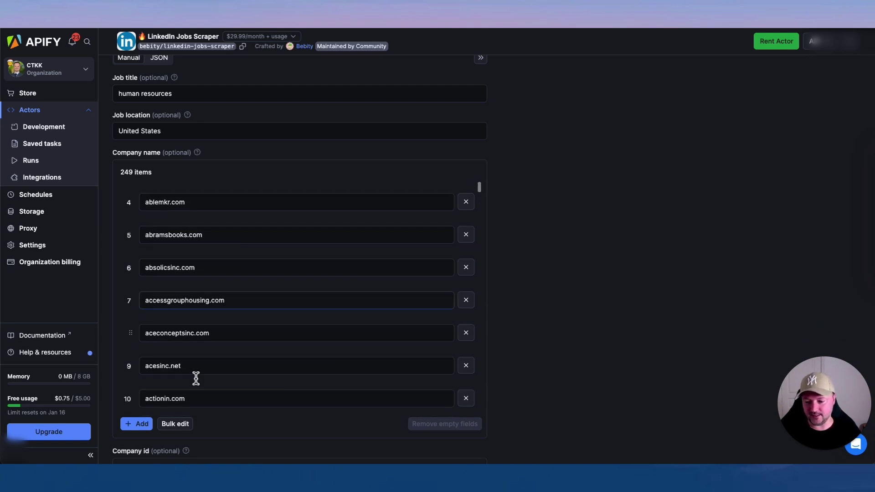
pyautogui.click(176, 424)
# Review the 249 company domains, close the bulk editor unchanged, and look over the scraper's input form.
pyautogui.click(386, 287)
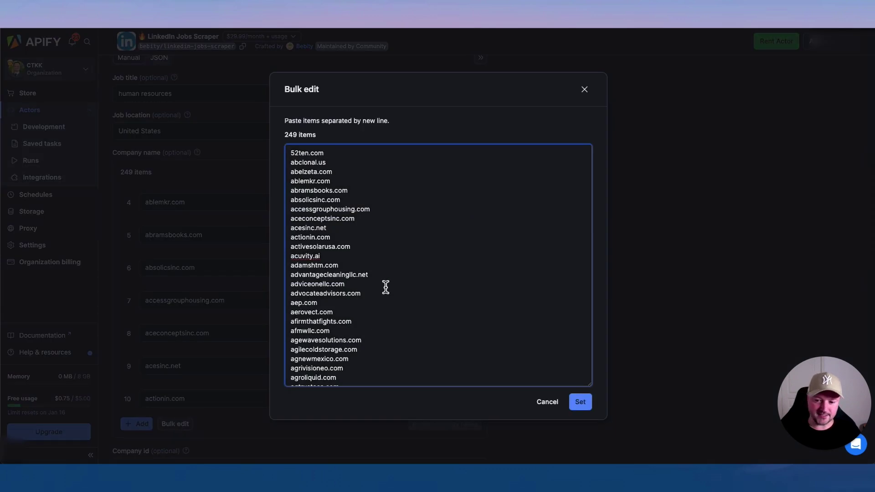
pyautogui.scroll(-20, 385, 287)
pyautogui.scroll(-3, 386, 287)
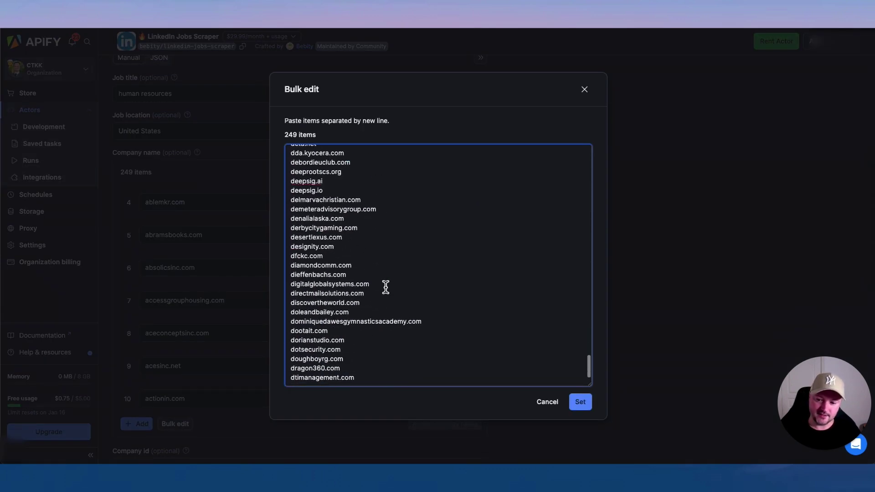
pyautogui.moveTo(353, 266); pyautogui.dragTo(293, 271)
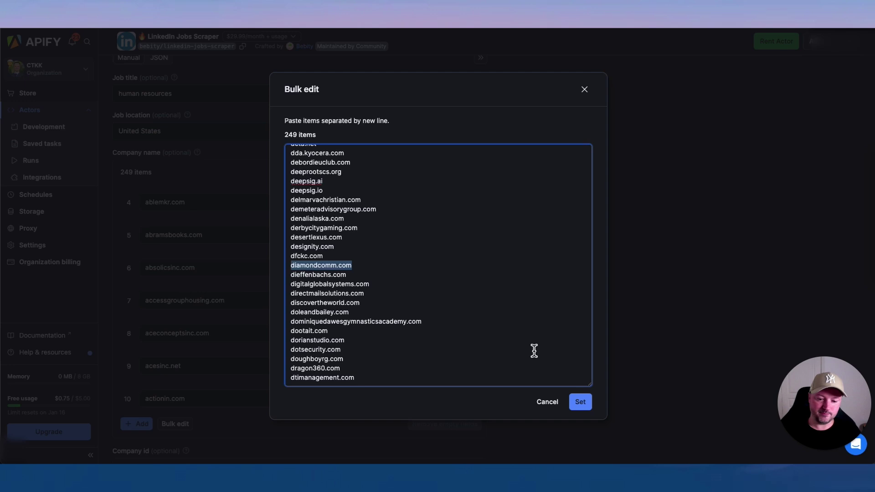
pyautogui.click(585, 90)
pyautogui.scroll(-5, 107, 245)
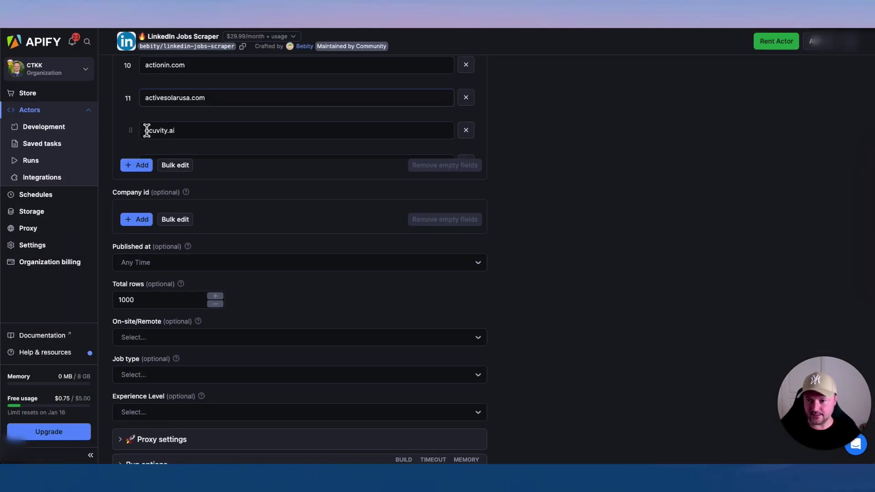
pyautogui.scroll(-2, 108, 153)
pyautogui.scroll(-1, 108, 154)
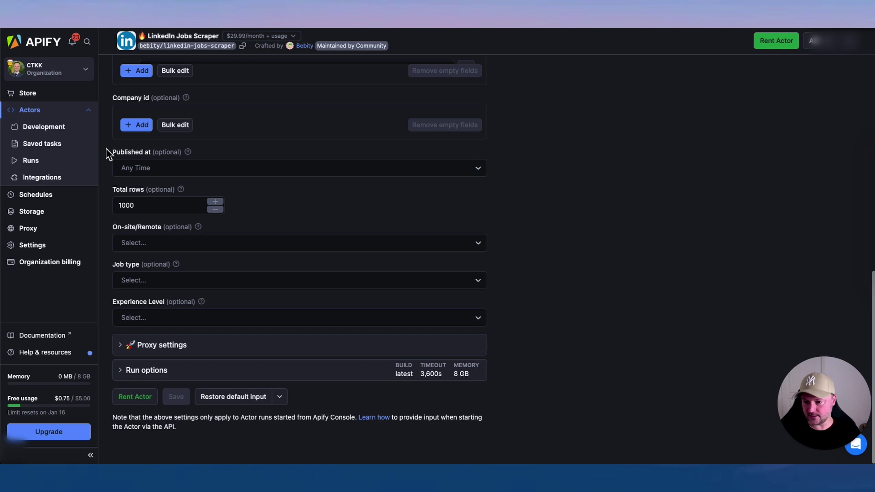
pyautogui.scroll(10, 108, 153)
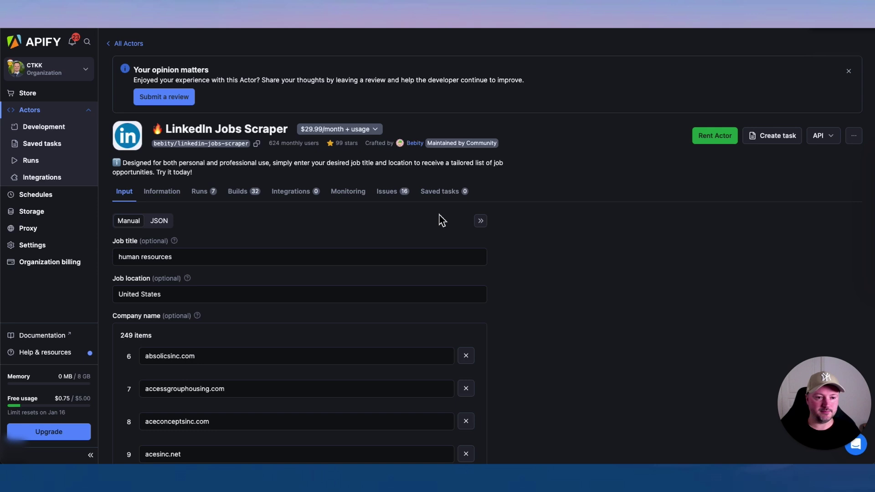
# Cancel saving the LinkedIn Jobs Scraper as a task and return to the Actors list.
pyautogui.click(773, 139)
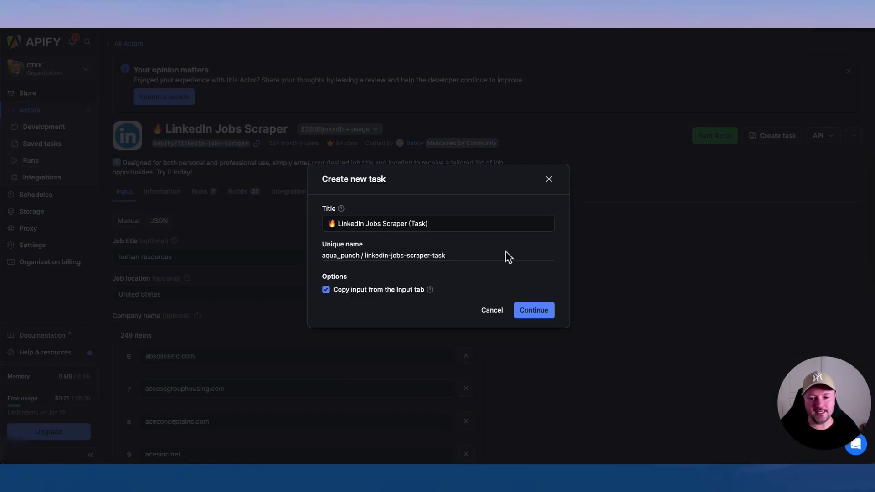
pyautogui.click(549, 180)
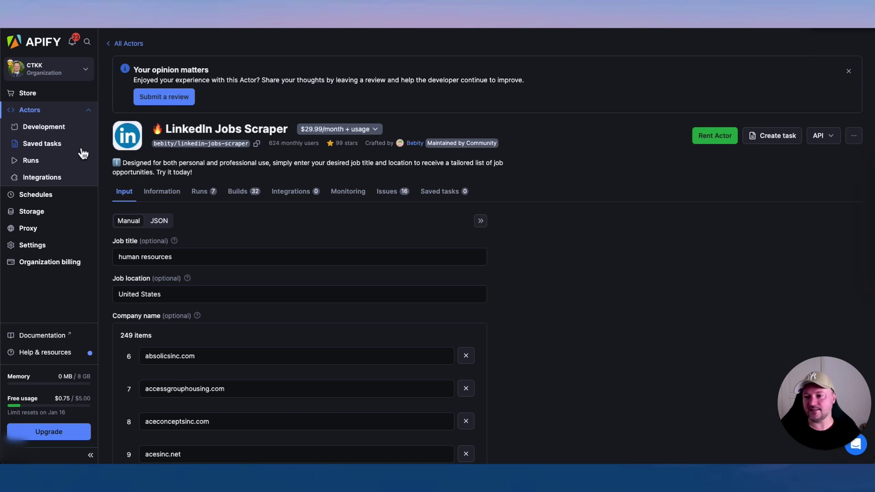
pyautogui.click(33, 113)
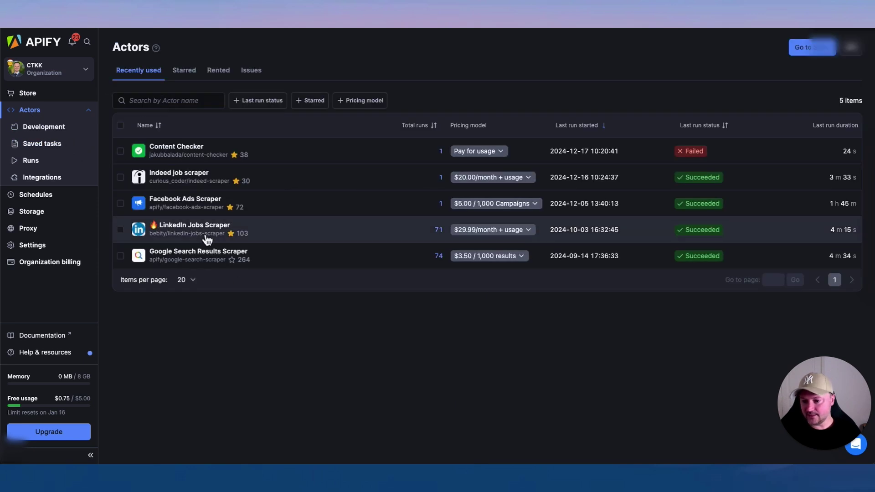
# Open the Indeed job scraper and check the Remote filter options without applying one.
pyautogui.click(164, 178)
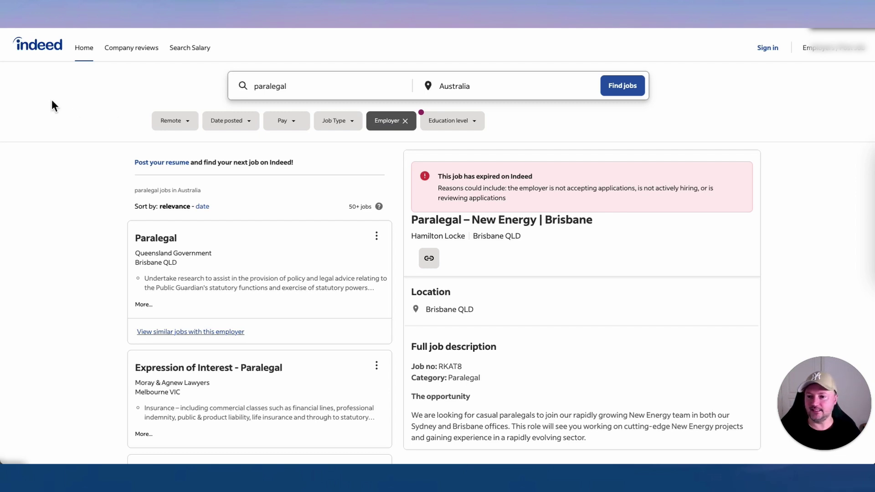
pyautogui.click(180, 122)
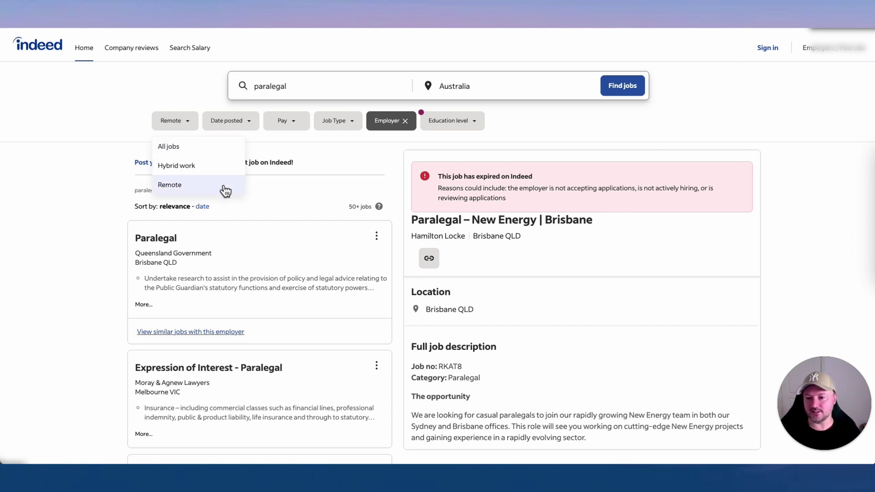
pyautogui.click(51, 113)
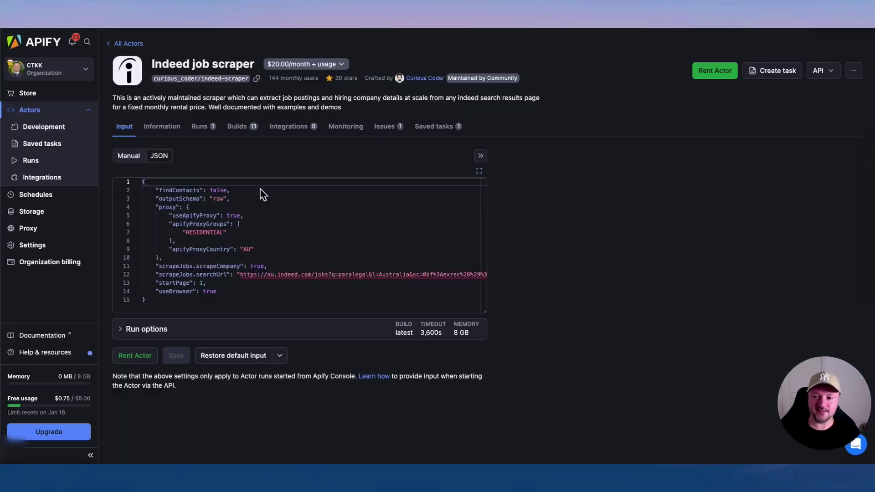
# Show the Indeed scraper input as a Manual form and inspect the jobs search URL.
pyautogui.click(129, 159)
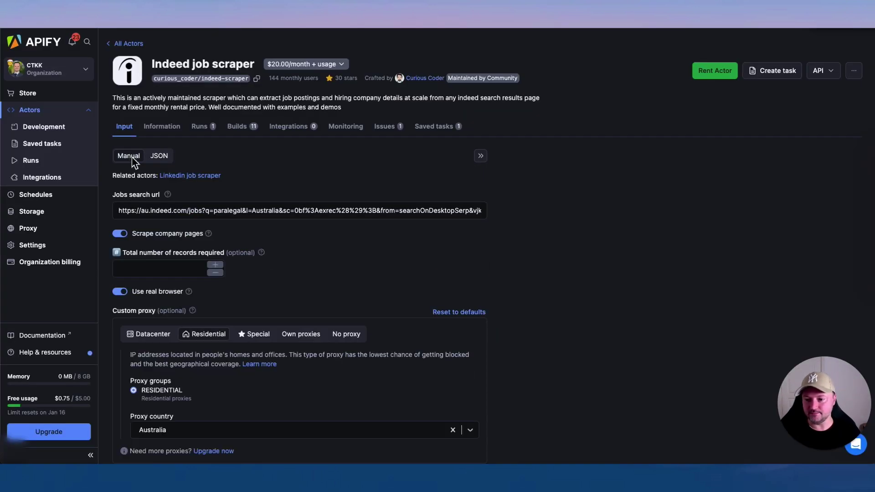
pyautogui.doubleClick(200, 212)
pyautogui.click(344, 246)
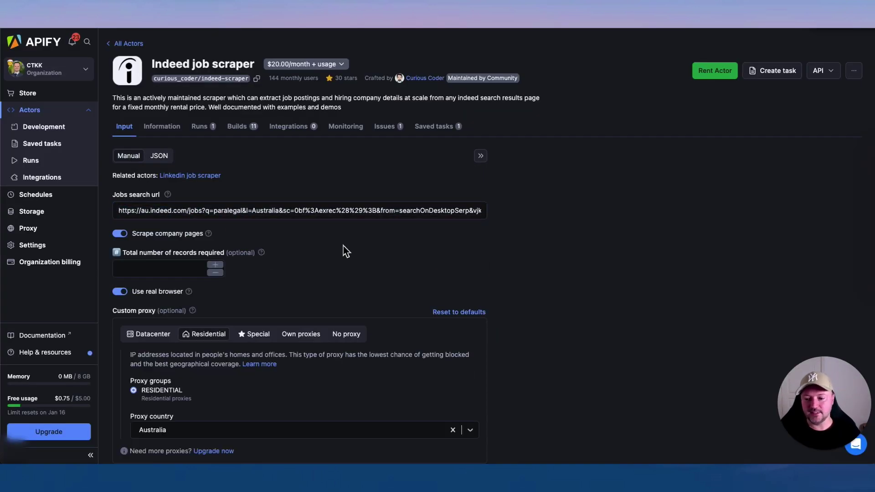
pyautogui.scroll(-3, 343, 246)
pyautogui.scroll(-2, 344, 250)
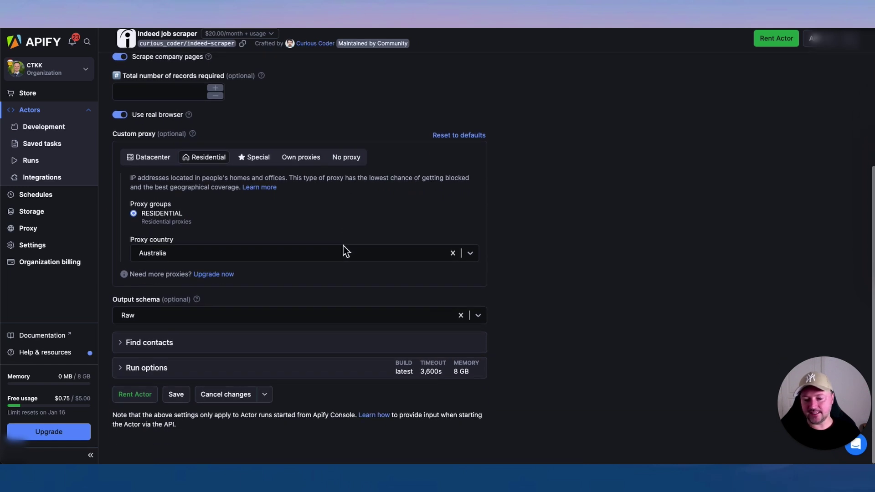
pyautogui.scroll(4, 652, 201)
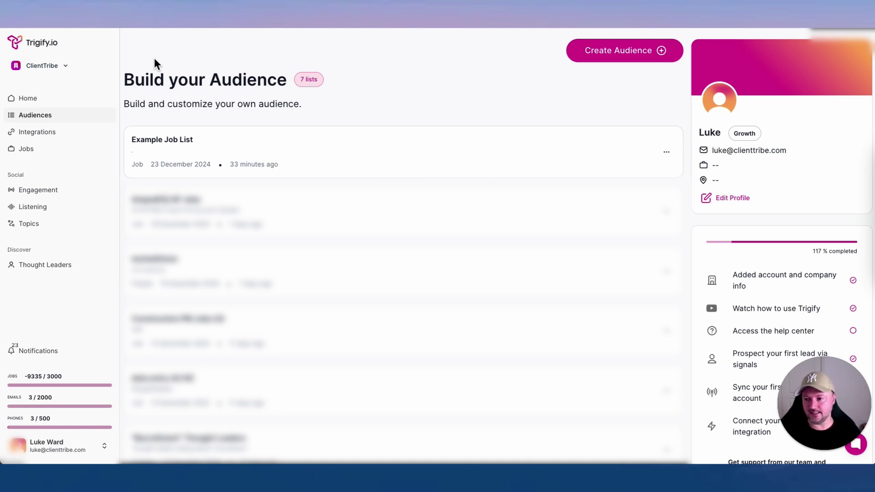
# Go to the Jobs discover page from the Trigify sidebar.
pyautogui.click(36, 154)
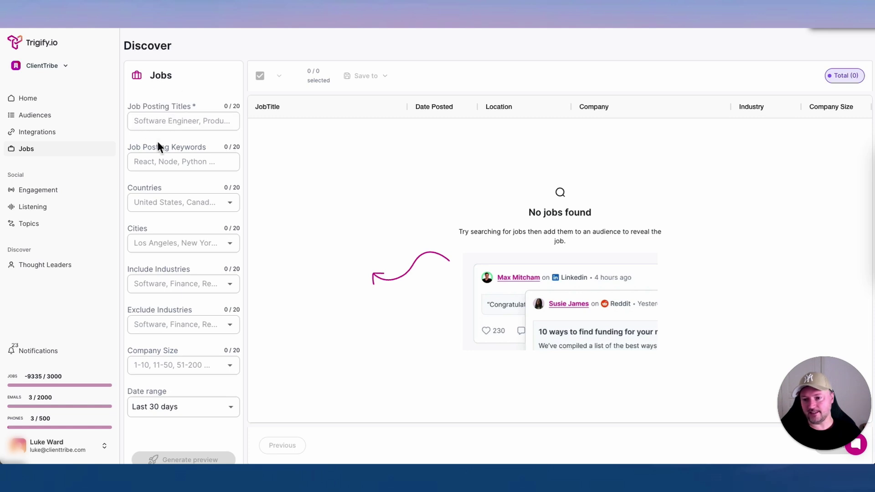
# Filter job postings to project manager and related titles in the United States.
pyautogui.doubleClick(157, 76)
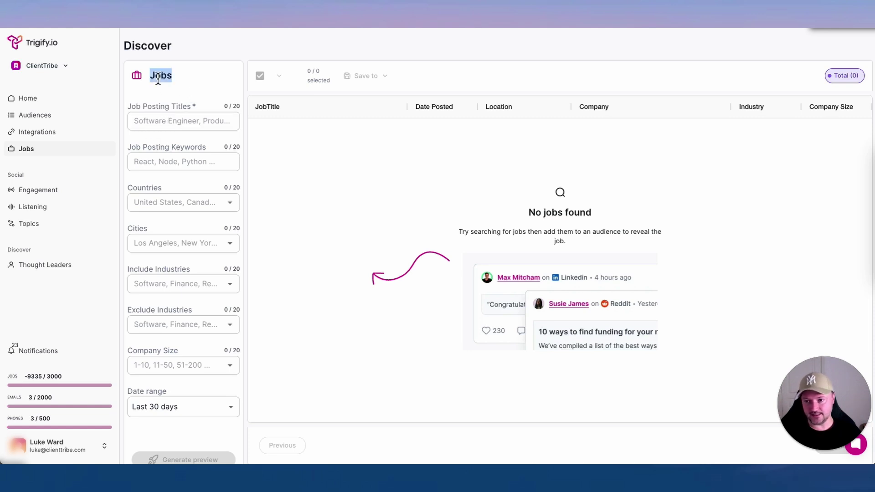
pyautogui.click(164, 122)
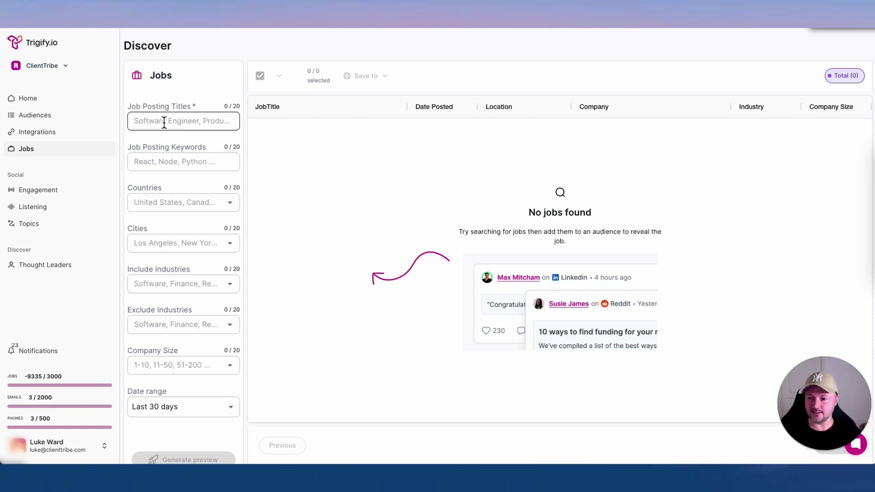
pyautogui.write('p')
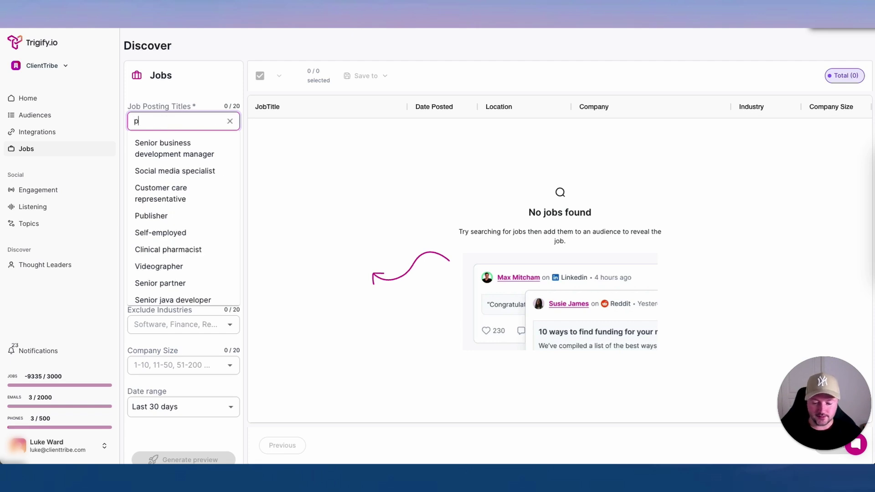
pyautogui.write('roject manager,')
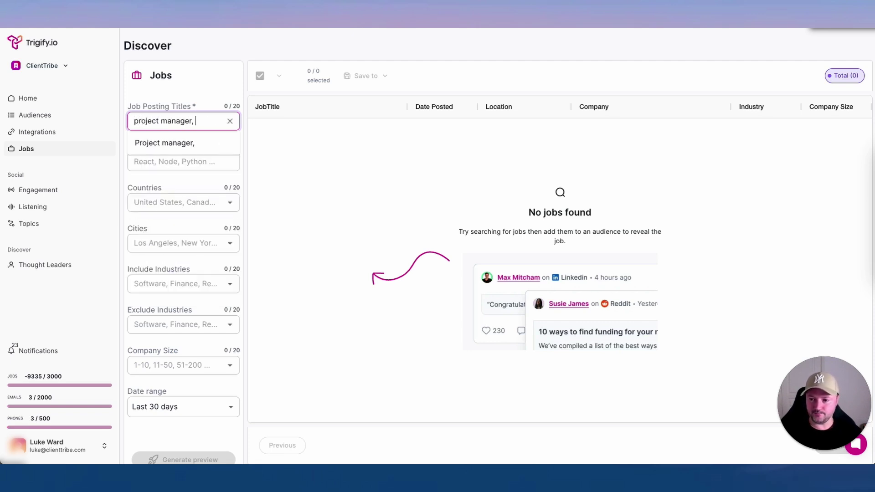
pyautogui.hotkey('ctrl', 'v')
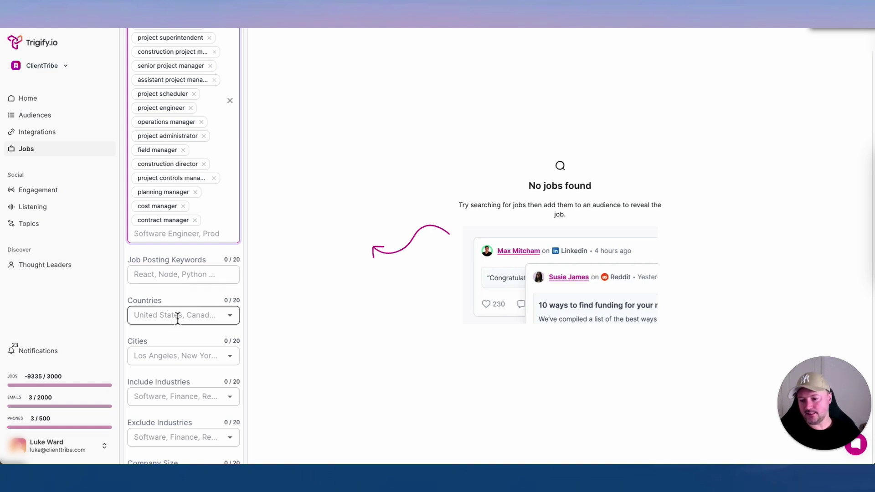
pyautogui.click(177, 317)
pyautogui.write('united')
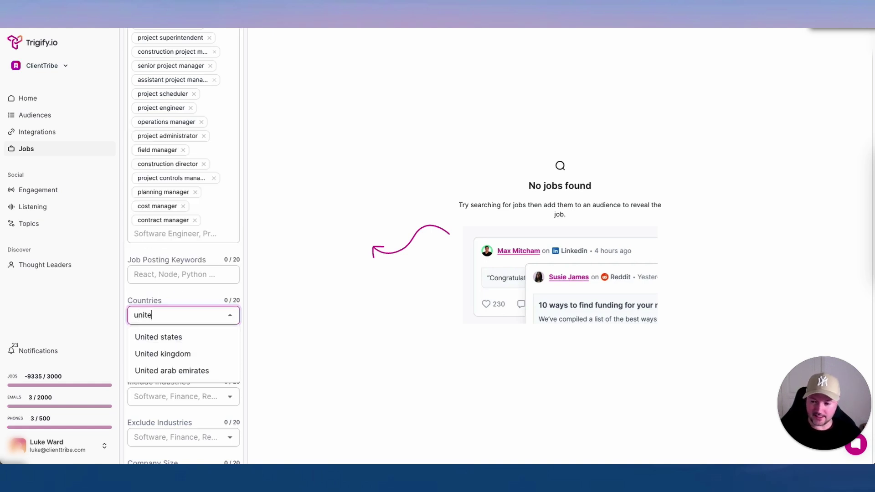
pyautogui.click(175, 337)
pyautogui.click(297, 349)
# Exclude the Staffing and recruiting, Human resources services and software industries.
pyautogui.scroll(-3, 215, 281)
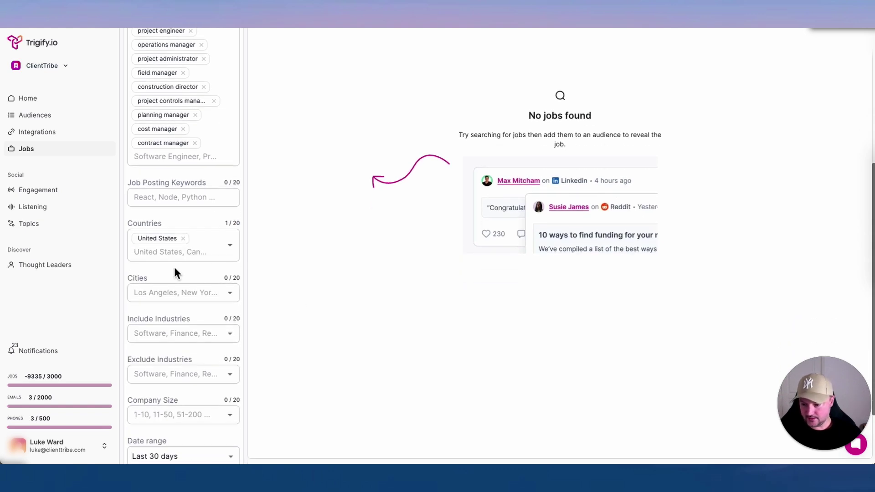
pyautogui.scroll(-2, 184, 319)
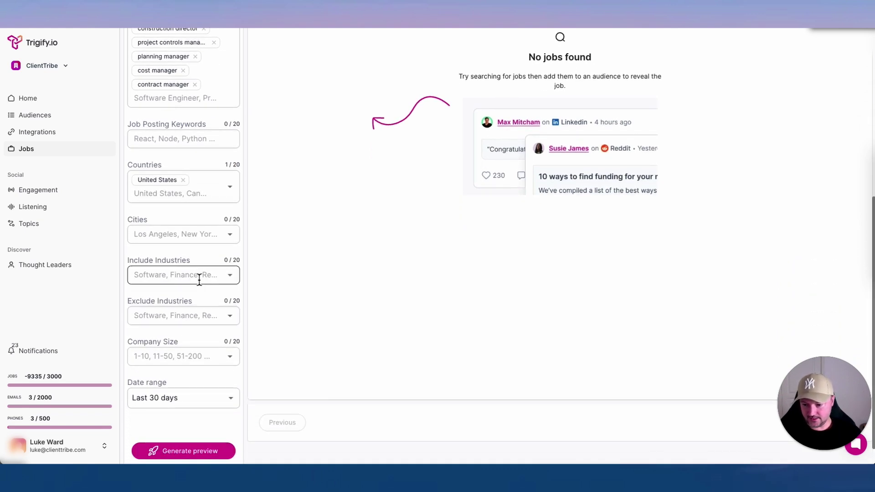
pyautogui.click(164, 294)
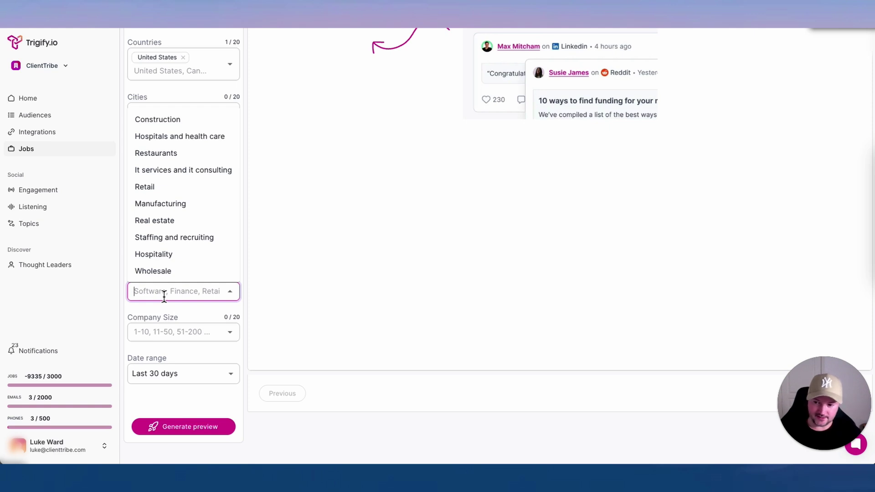
pyautogui.click(170, 238)
pyautogui.write('human')
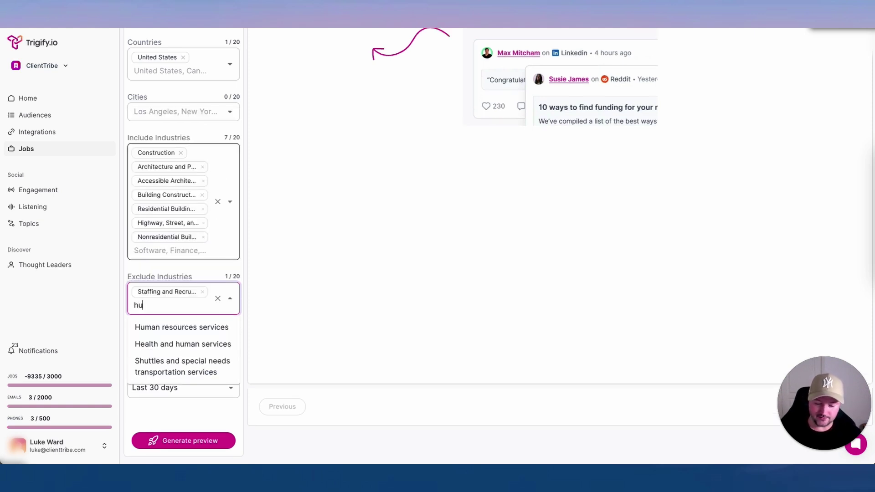
pyautogui.click(179, 331)
pyautogui.write('soft')
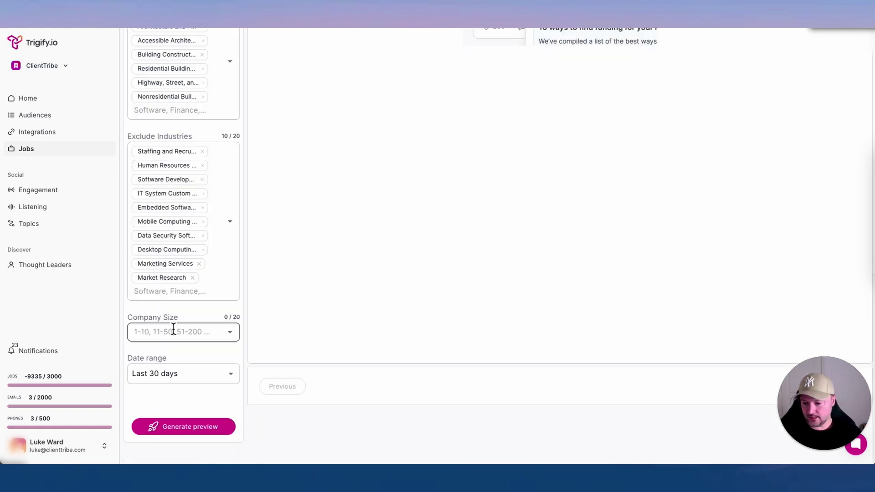
# Limit company size to 10-50 and 50-200 employees and the last 90 days, then generate the preview.
pyautogui.click(170, 331)
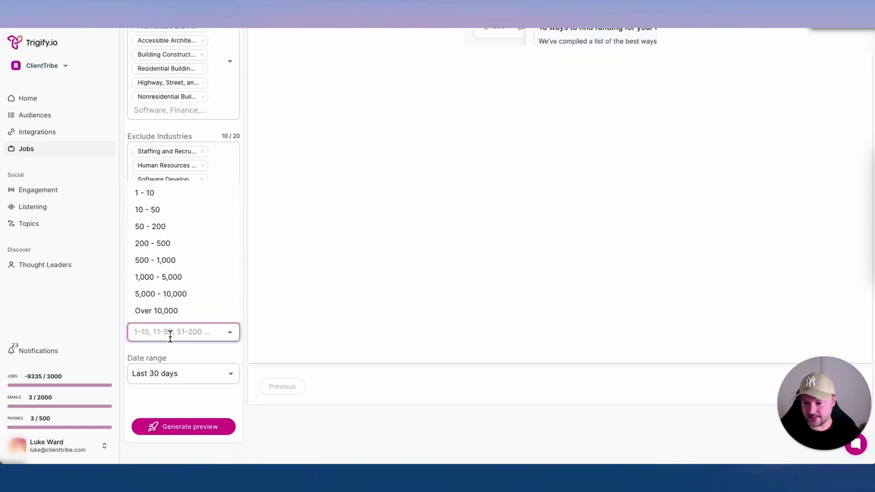
pyautogui.click(168, 215)
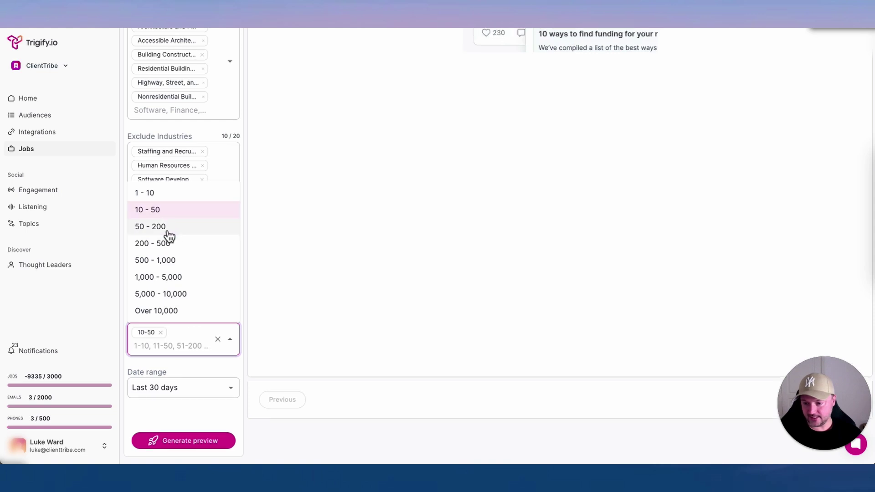
pyautogui.click(169, 233)
pyautogui.click(292, 311)
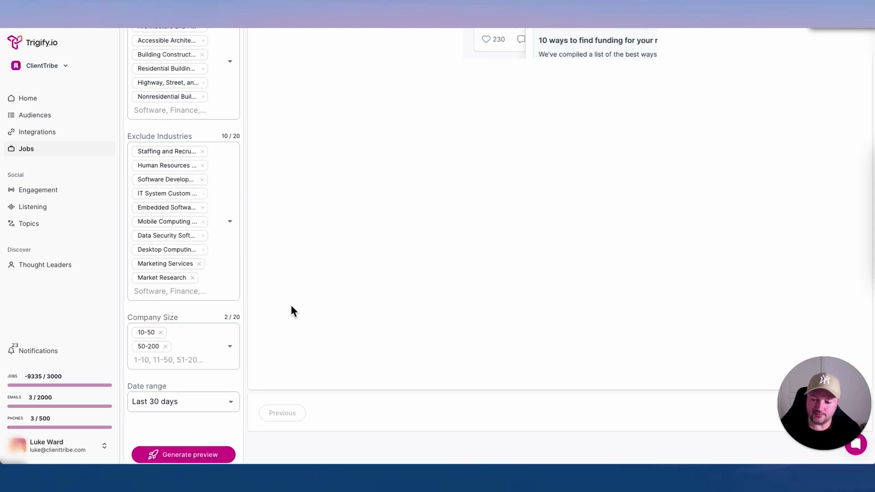
pyautogui.click(220, 405)
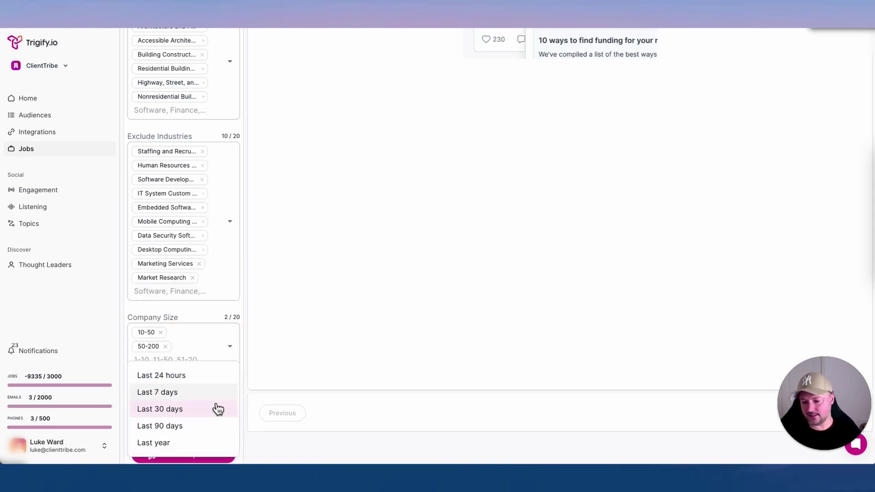
pyautogui.click(189, 426)
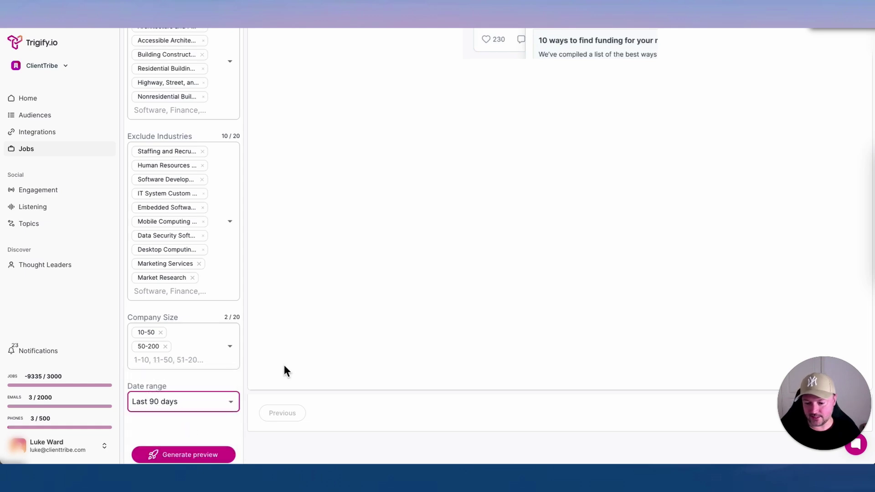
pyautogui.click(171, 456)
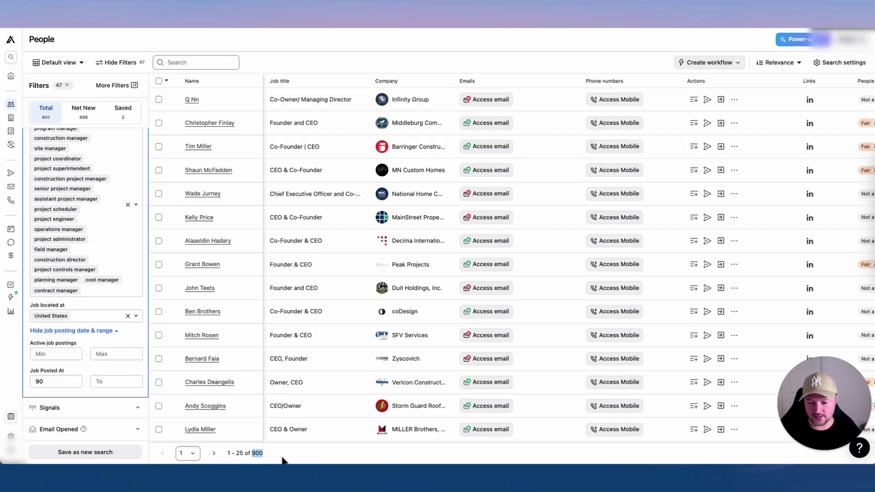
# Compare Apollo's 900-result people search against Trigify's 9332 job results.
pyautogui.click(283, 460)
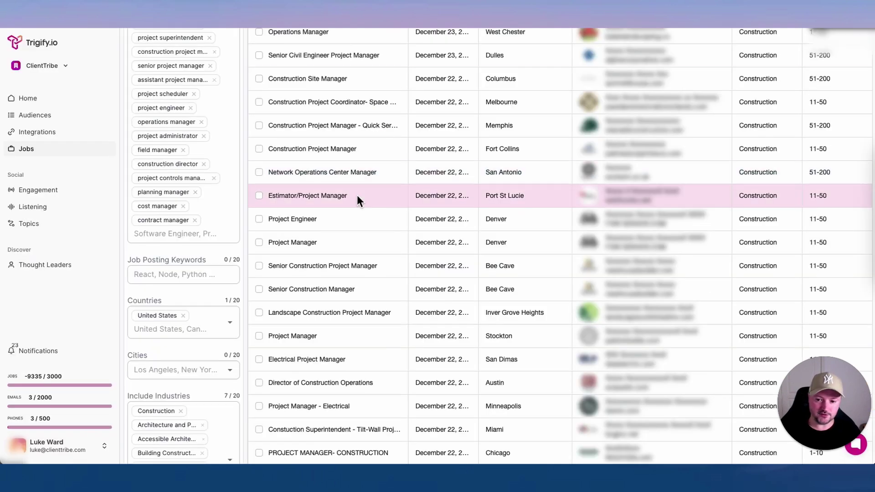
pyautogui.scroll(5, 357, 195)
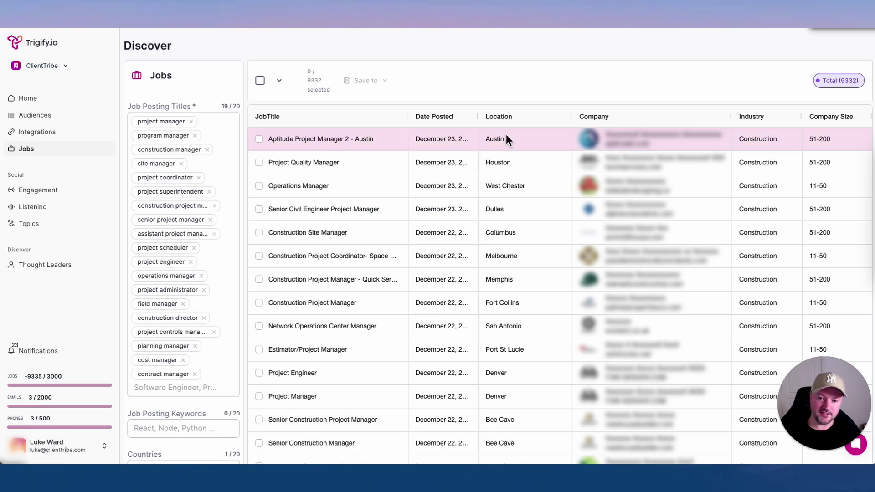
# Select the first four jobs instead of all pages, from Aptitude Project Manager to Senior Civil Engineer.
pyautogui.click(279, 81)
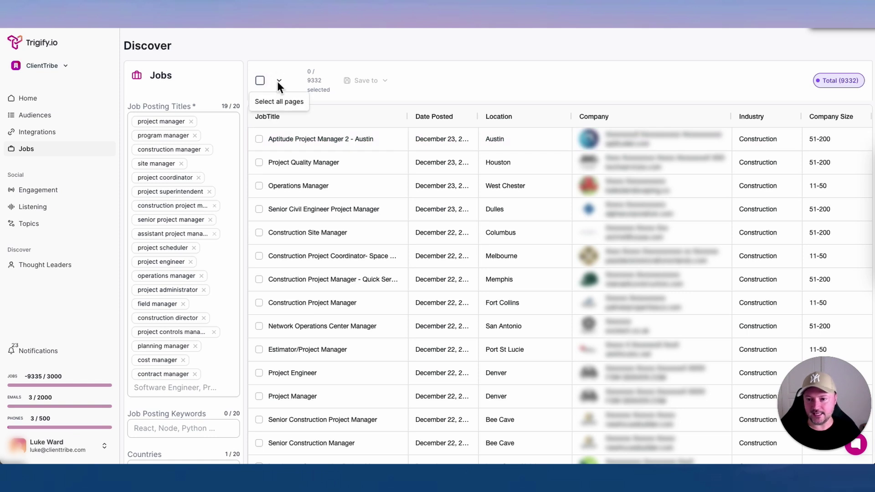
pyautogui.click(270, 102)
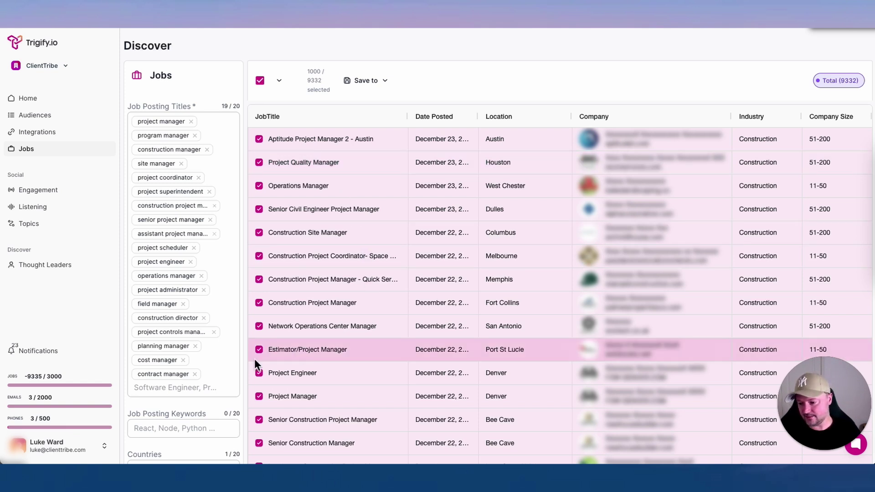
pyautogui.moveTo(97, 391)
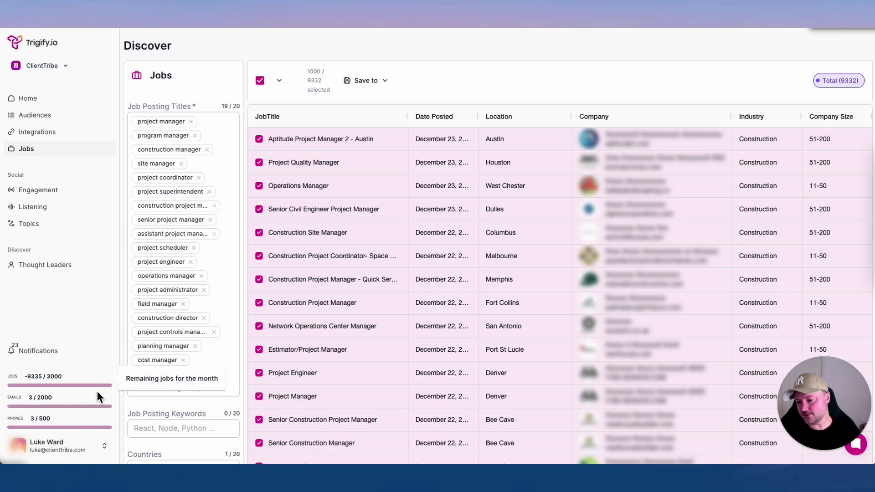
pyautogui.click(260, 81)
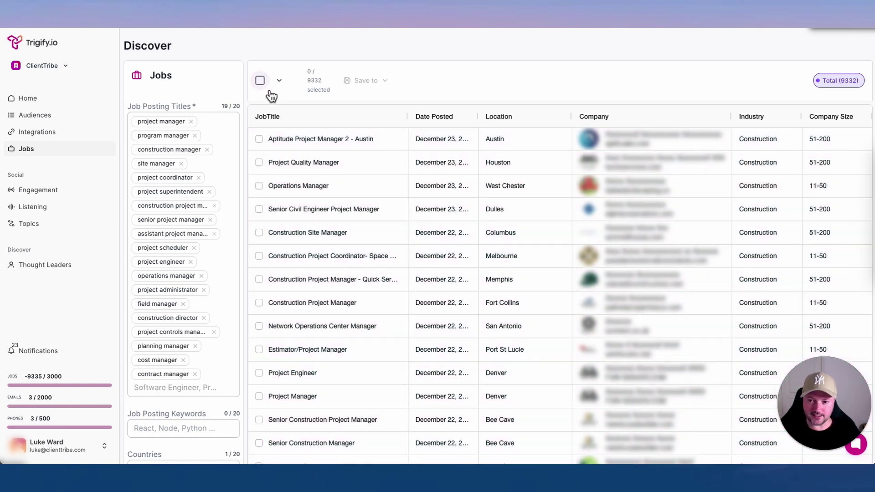
pyautogui.click(259, 138)
pyautogui.click(259, 162)
pyautogui.click(259, 186)
pyautogui.click(259, 209)
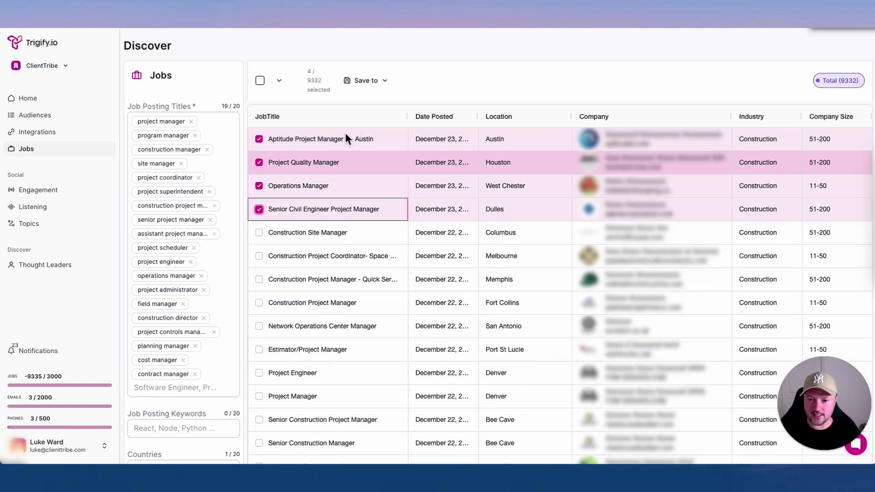
# Save the four selected jobs to the Example Job List audience.
pyautogui.click(381, 79)
pyautogui.moveTo(383, 109)
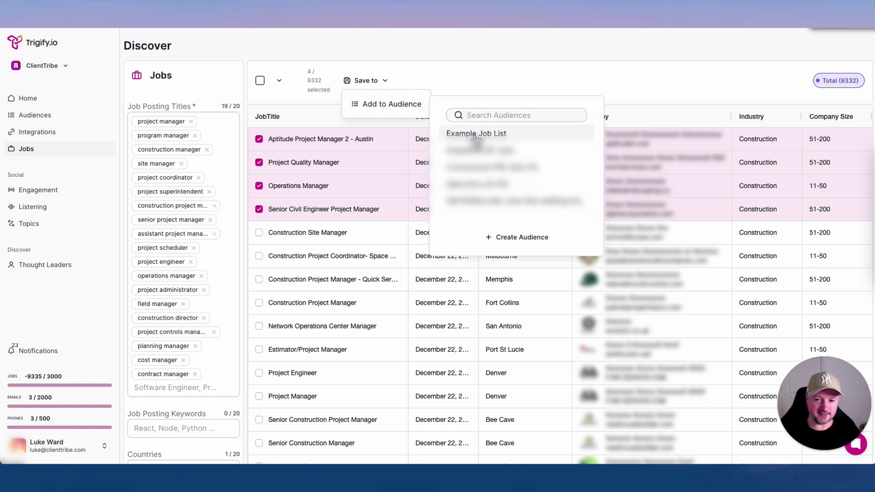
pyautogui.click(476, 135)
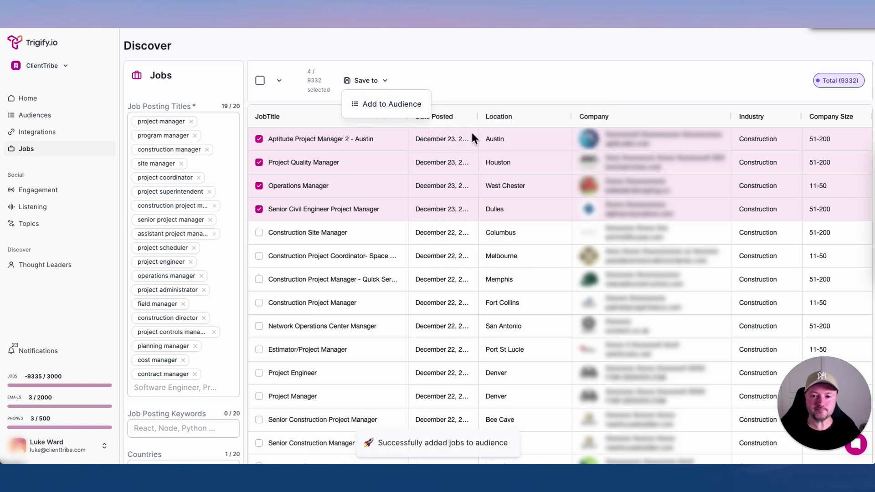
pyautogui.click(495, 47)
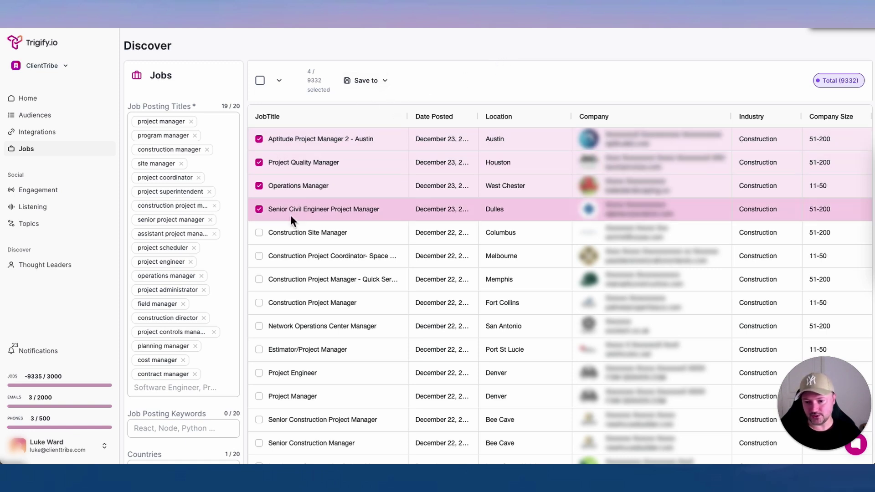
pyautogui.click(386, 81)
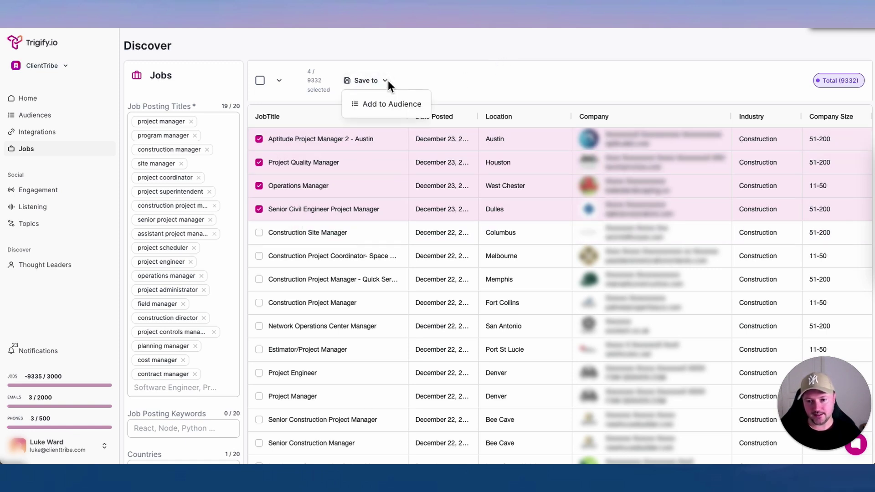
pyautogui.click(427, 67)
# Open the Example Job List audience and read the Houston job's full description.
pyautogui.click(37, 119)
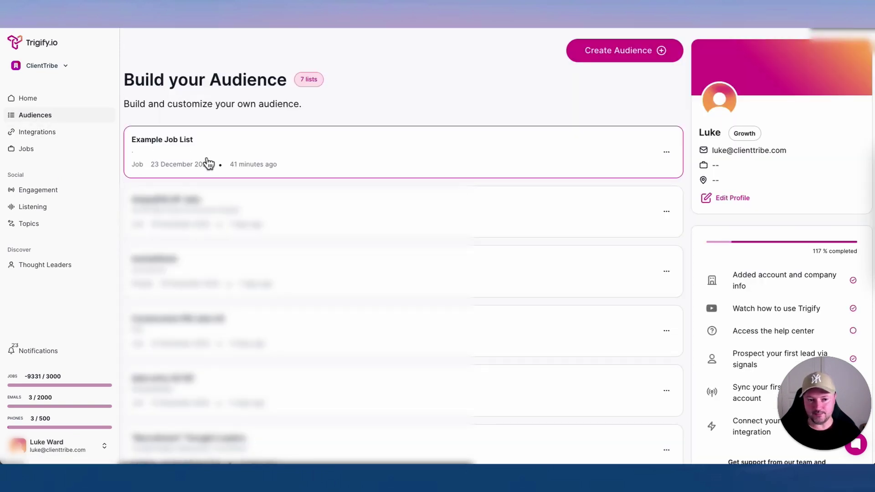
pyautogui.click(374, 150)
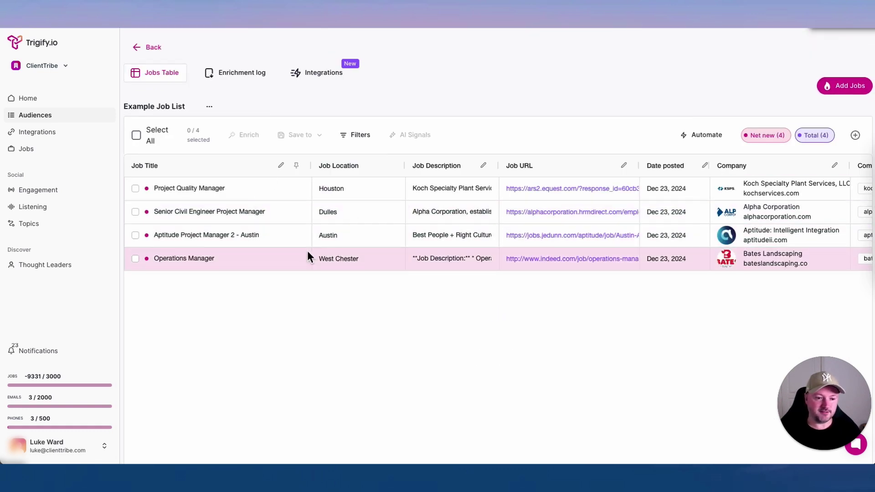
pyautogui.hscroll(5, 319, 232)
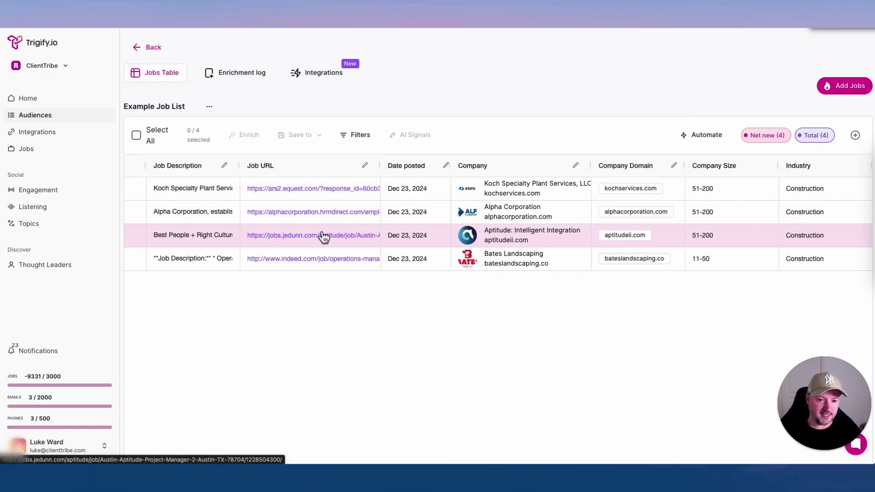
pyautogui.hscroll(-3, 323, 237)
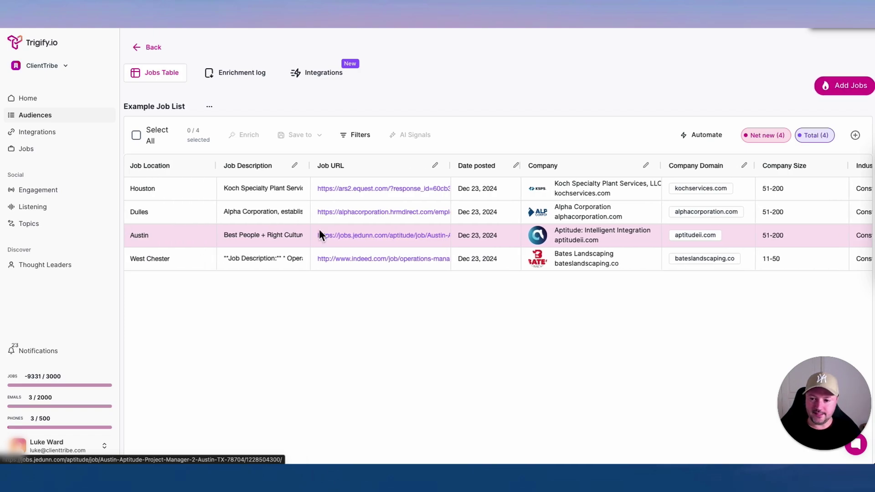
pyautogui.click(310, 188)
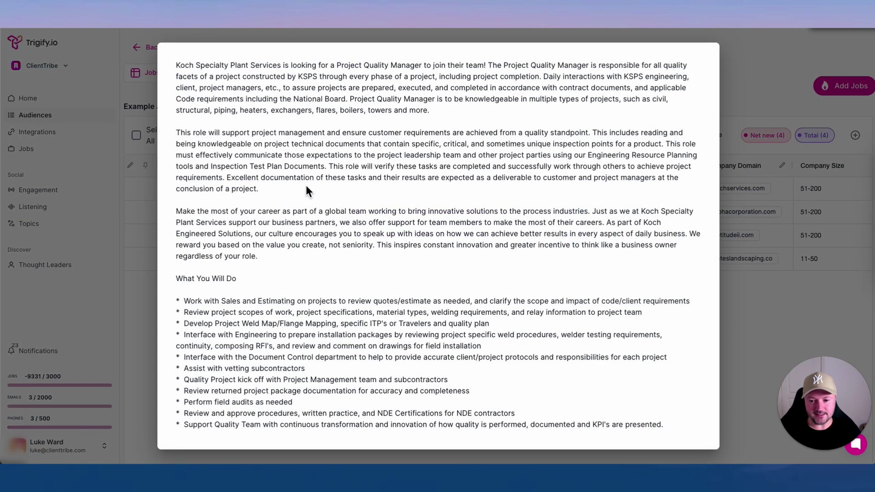
pyautogui.scroll(-12, 331, 190)
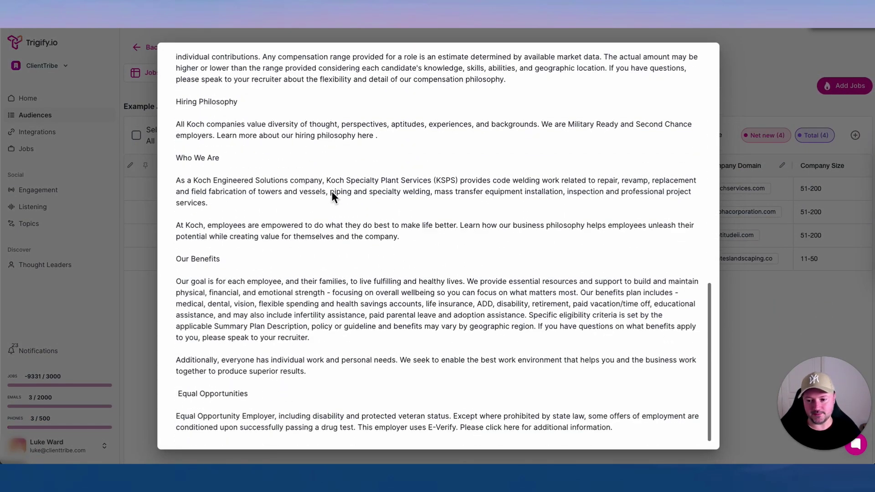
pyautogui.scroll(9, 332, 191)
pyautogui.scroll(4, 332, 194)
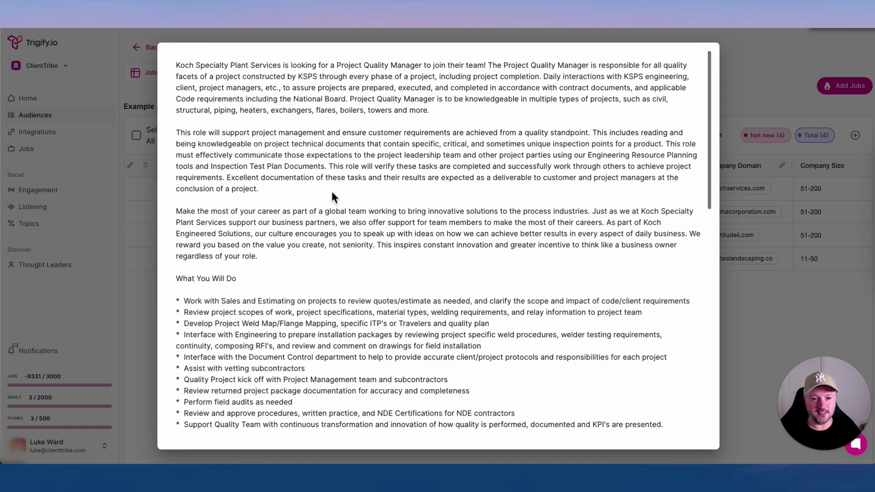
pyautogui.click(756, 65)
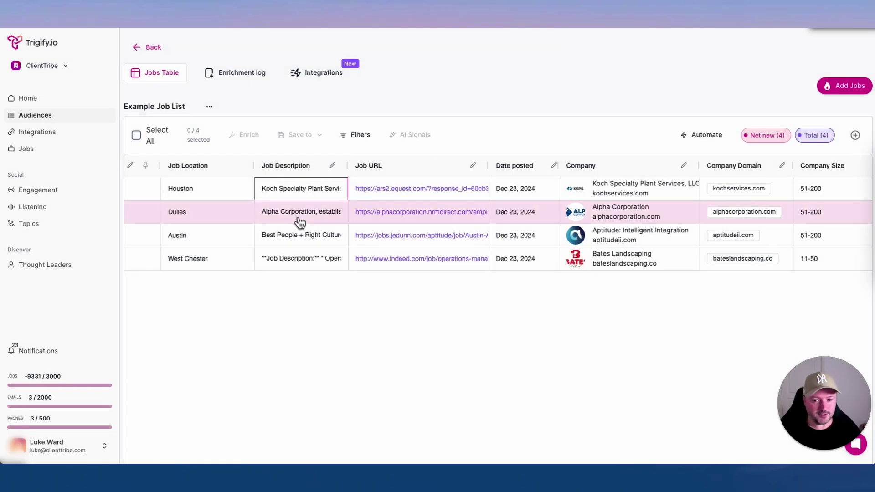
# Start connecting the Clay Webhook from the job list's Integrations.
pyautogui.click(315, 78)
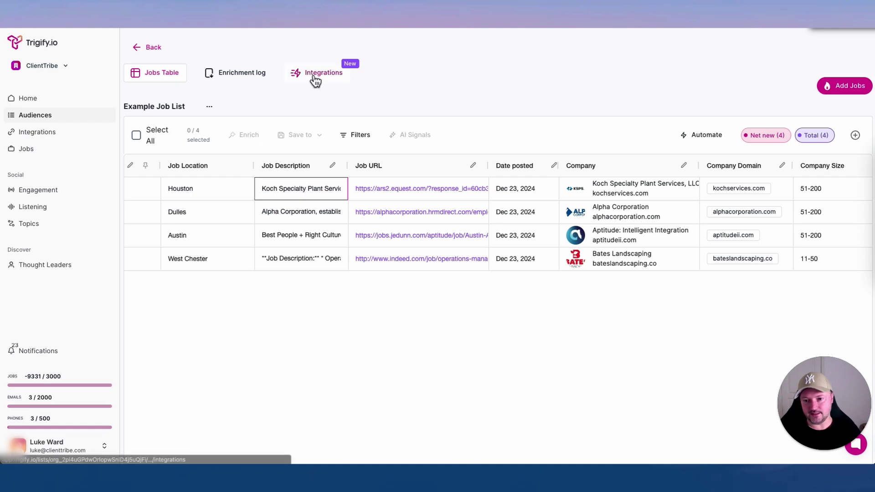
pyautogui.scroll(-3, 425, 214)
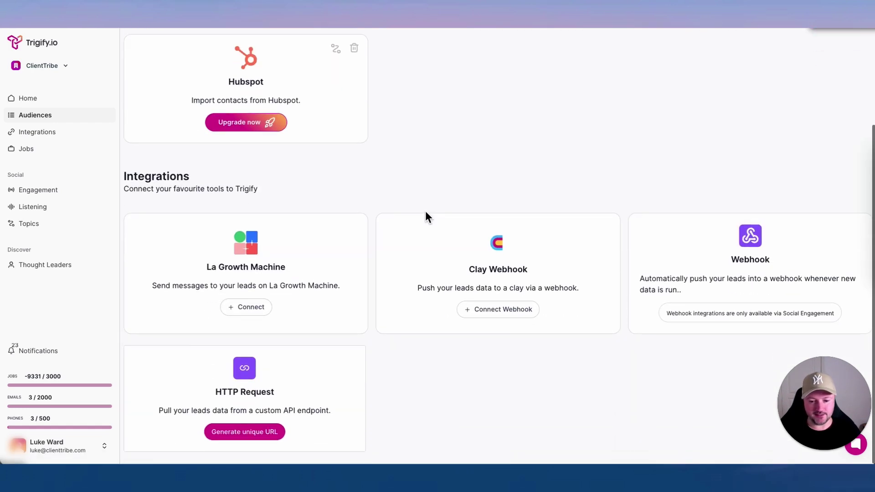
pyautogui.click(499, 311)
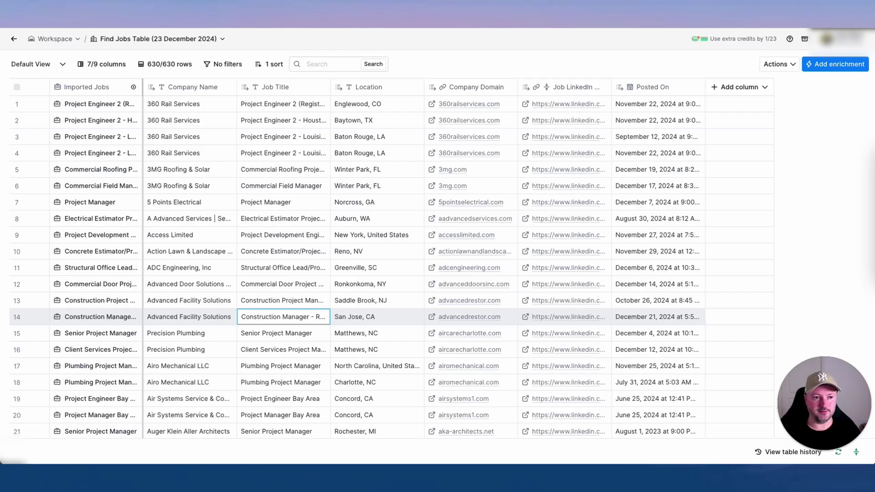
# Create a new blank Clay table with a Monitor webhook source from My Workspace.
pyautogui.click(15, 40)
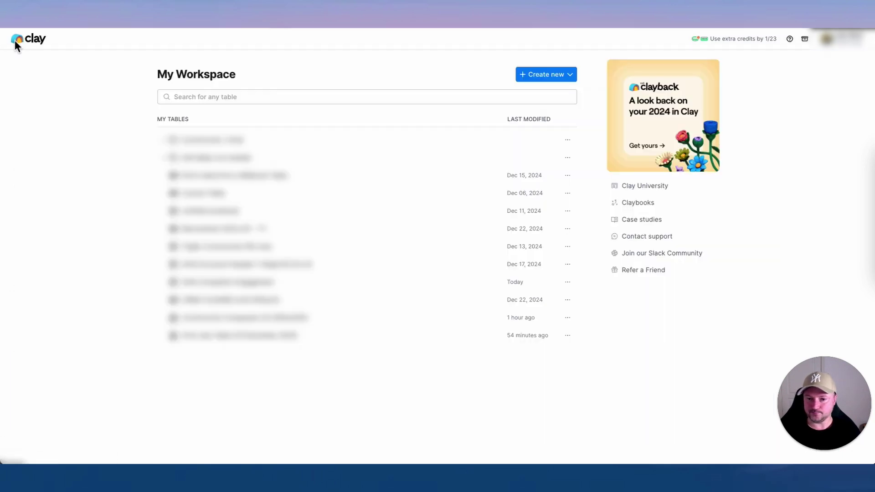
pyautogui.click(560, 77)
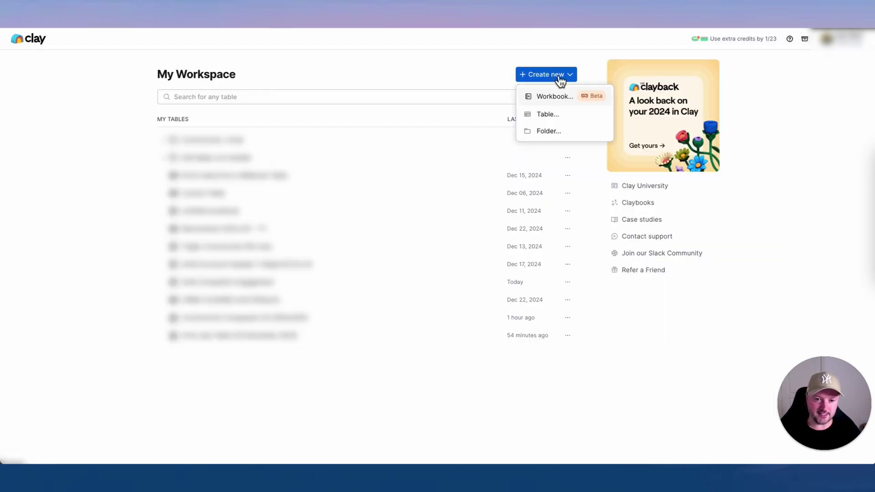
pyautogui.click(553, 116)
pyautogui.write('webhook')
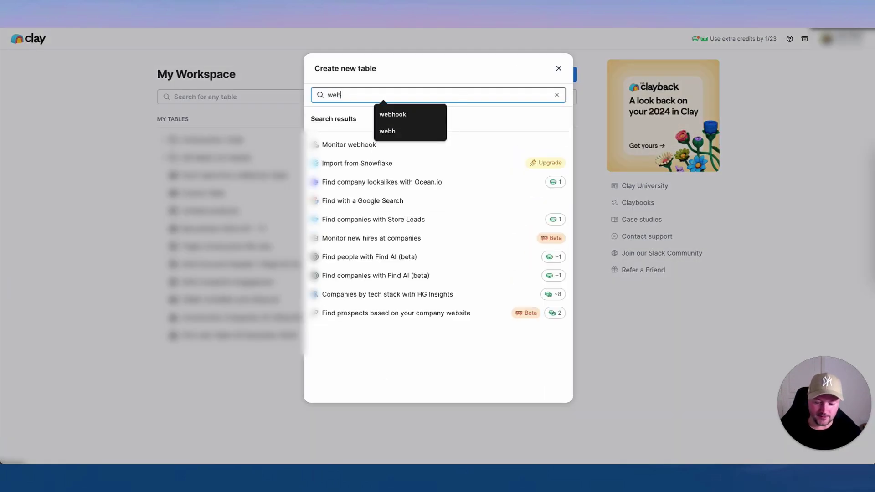
pyautogui.click(385, 150)
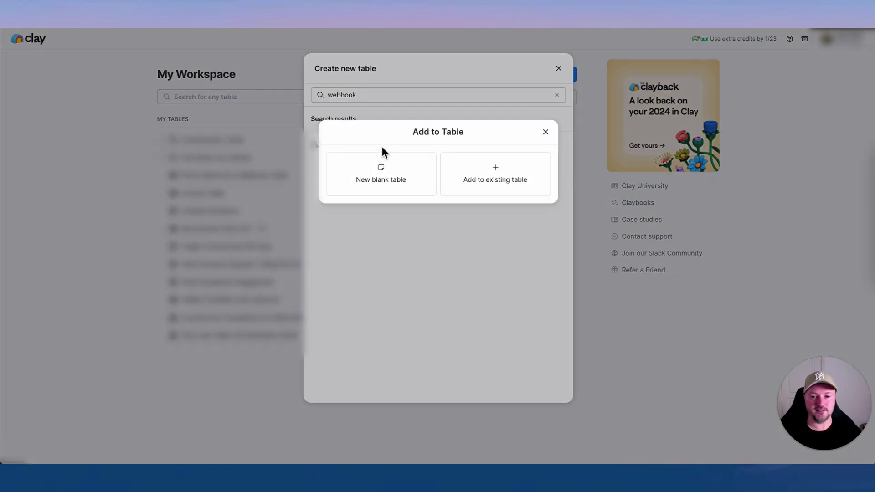
pyautogui.click(397, 180)
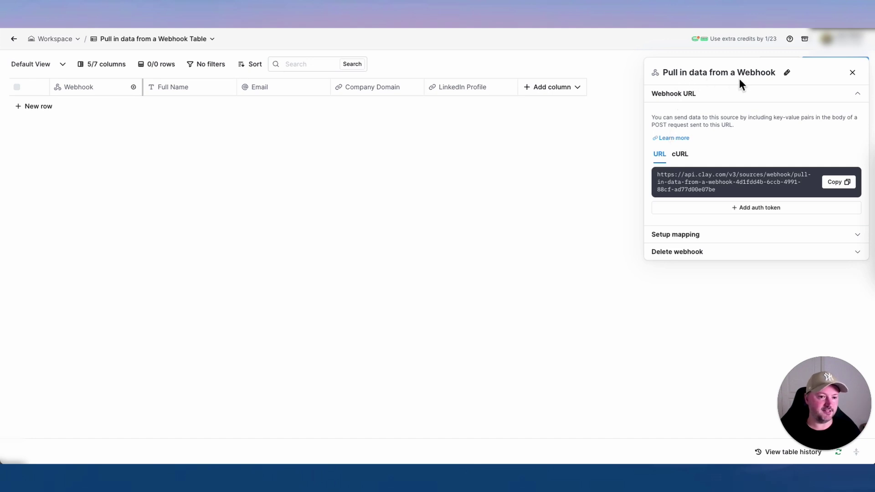
# Link the Example Job List to the pasted Clay webhook URL and switch on Auto Push.
pyautogui.click(838, 183)
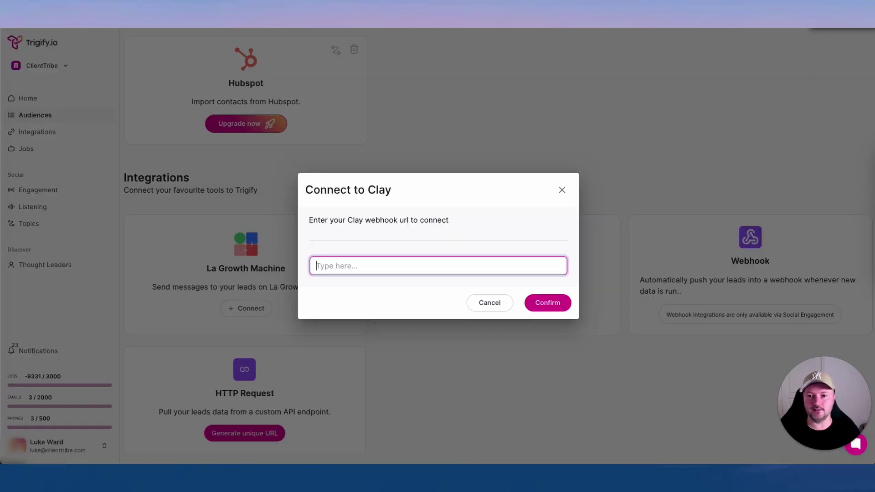
pyautogui.hotkey('ctrl', 'v')
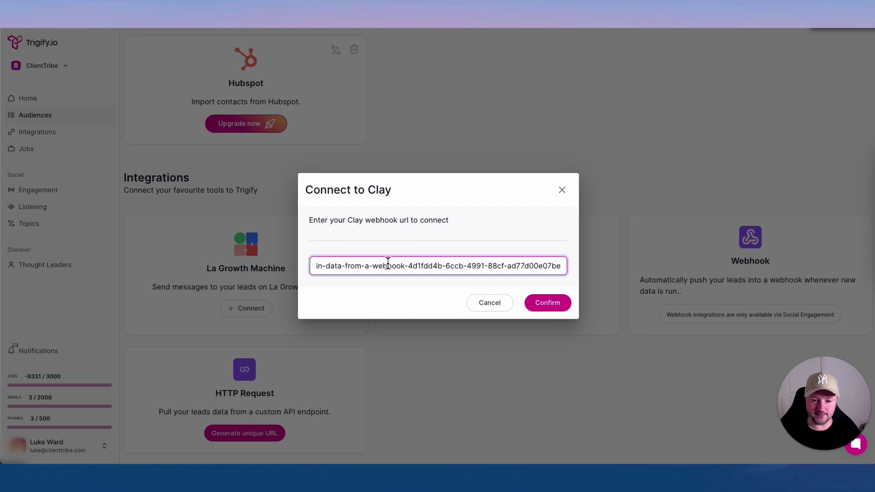
pyautogui.click(547, 302)
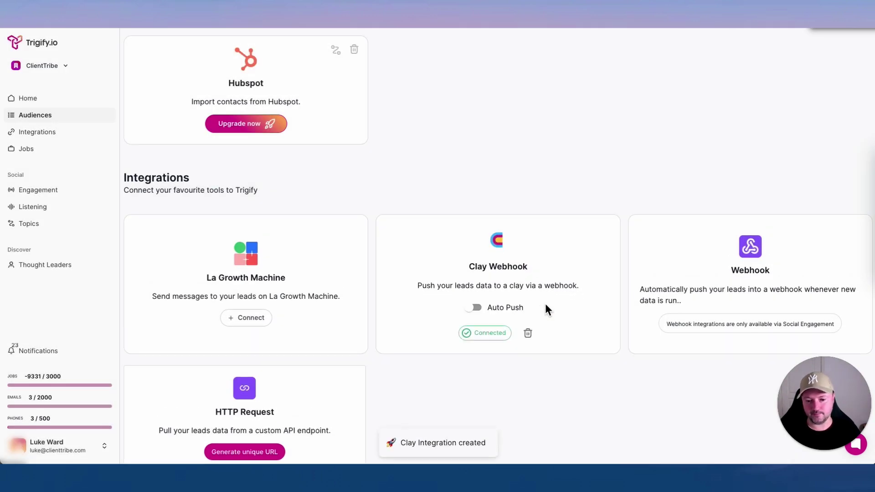
pyautogui.click(475, 307)
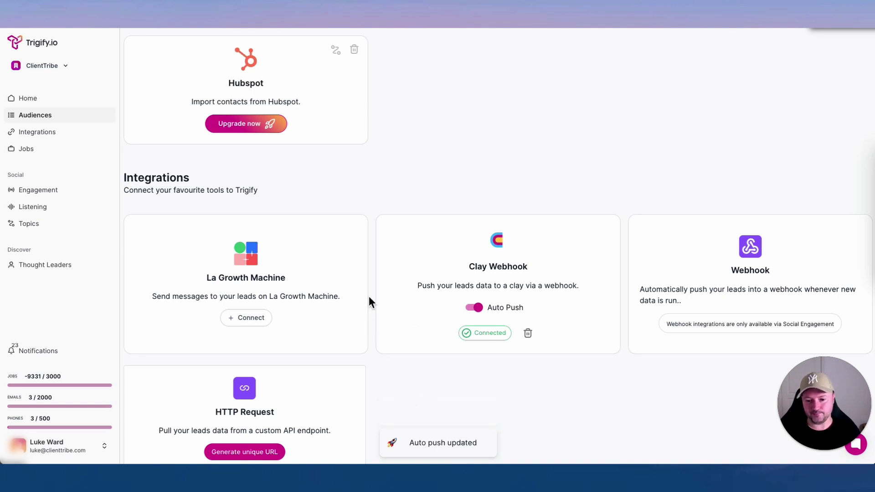
pyautogui.scroll(3, 371, 296)
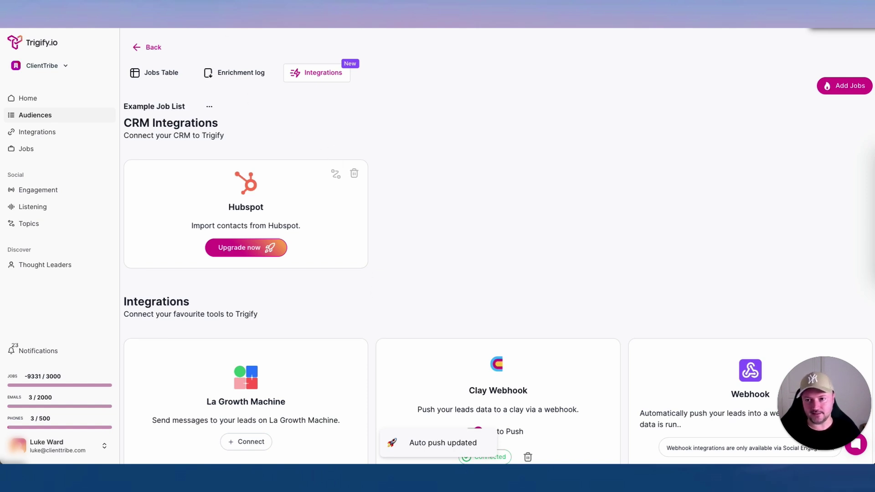
# From the Jobs Table, schedule an automation with Daily cadence and All Job boards enabled.
pyautogui.click(159, 79)
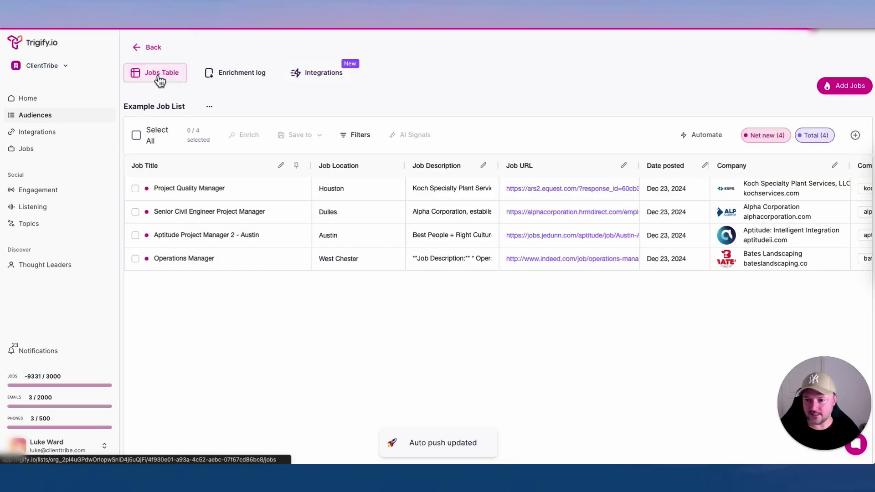
pyautogui.click(702, 137)
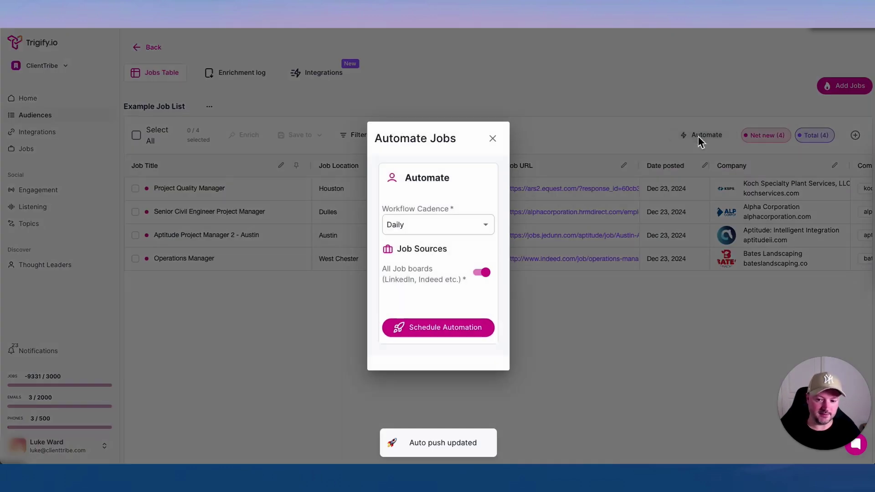
pyautogui.click(481, 235)
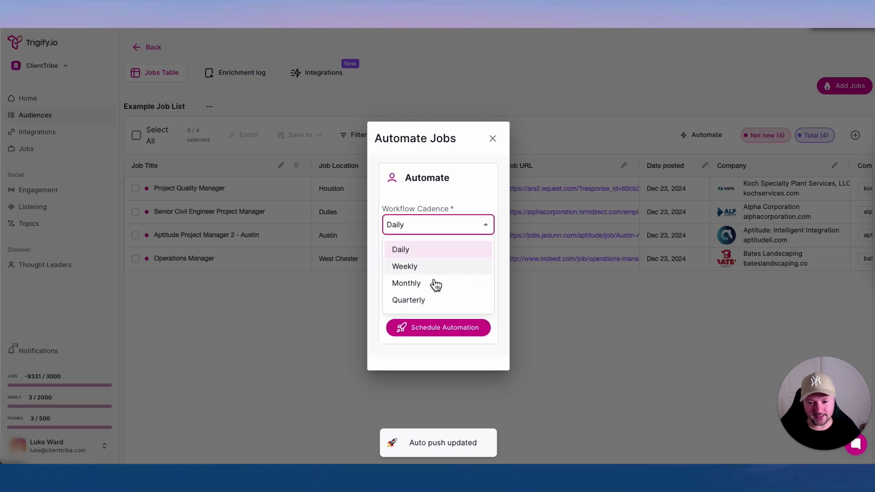
pyautogui.click(466, 185)
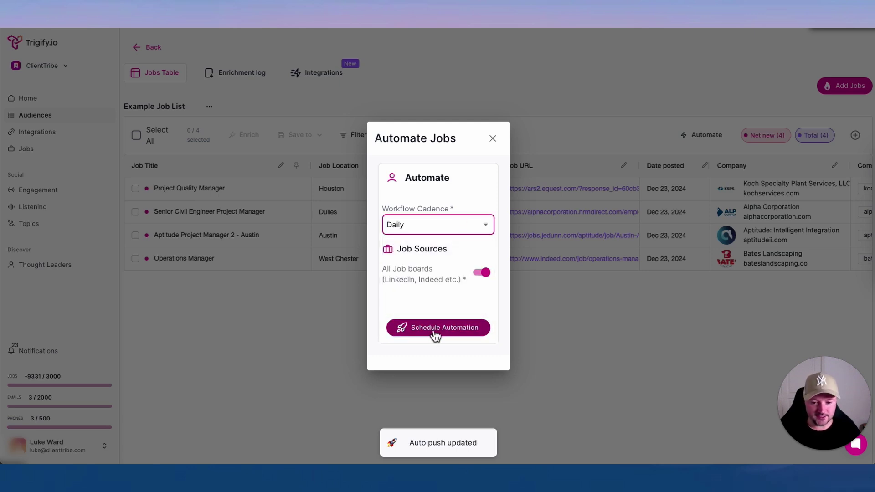
pyautogui.click(492, 138)
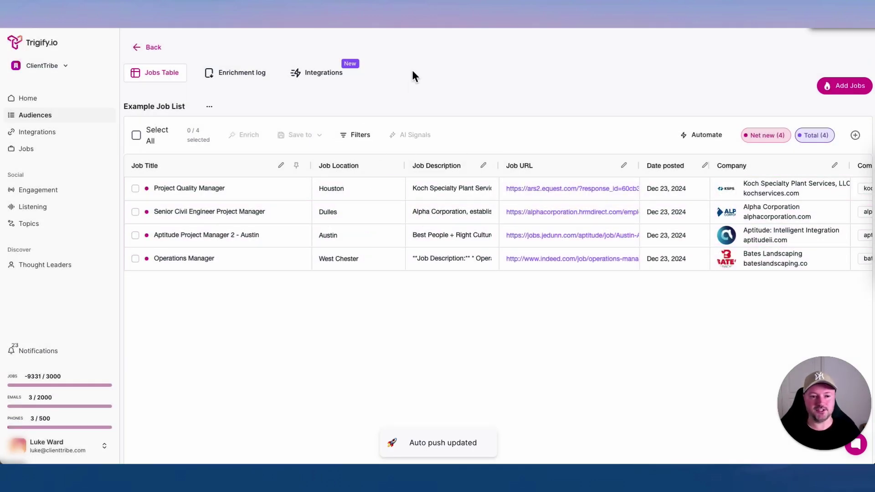
# Check the Integrations page's Clay Webhook card shows Connected with Auto Push on.
pyautogui.click(302, 80)
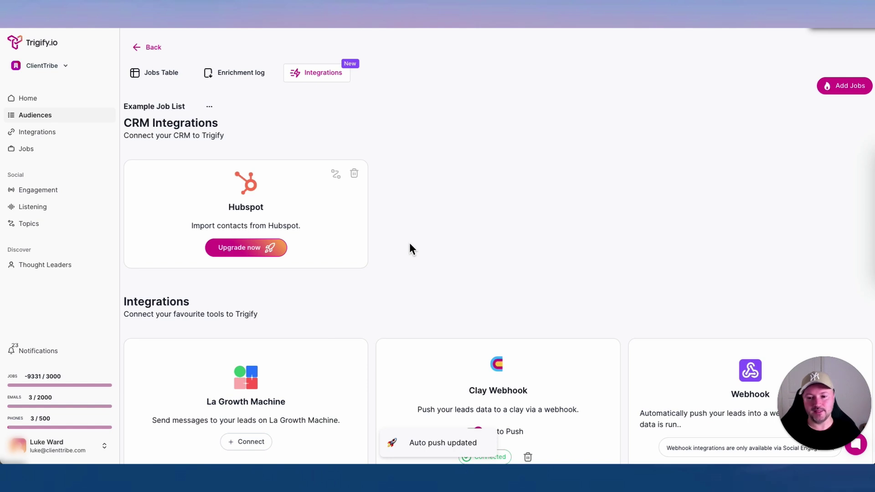
pyautogui.scroll(-2, 400, 246)
pyautogui.scroll(-2, 374, 224)
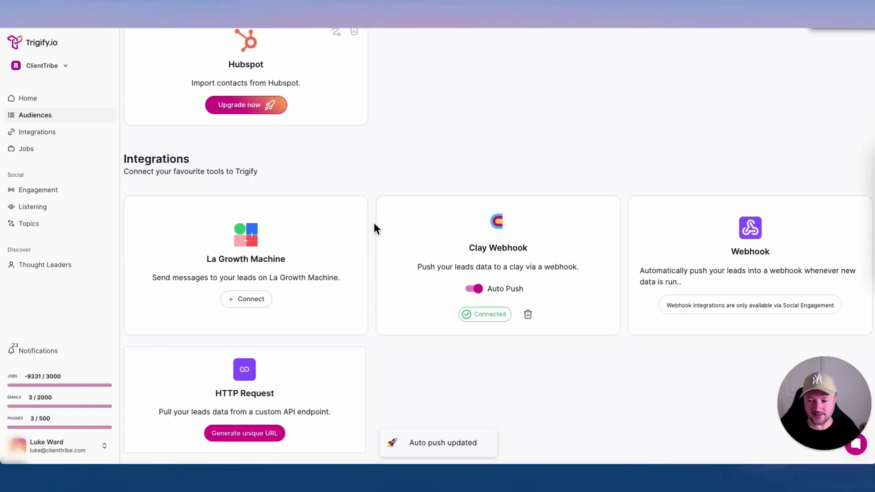
pyautogui.scroll(3, 374, 224)
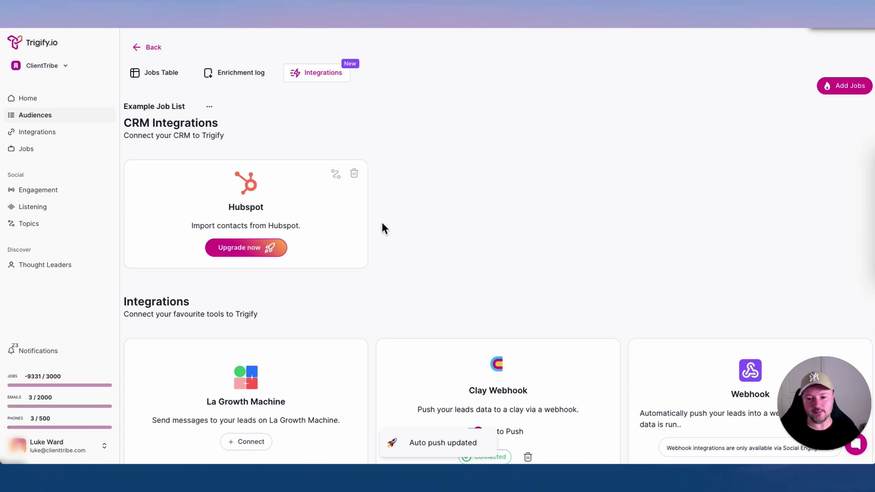
pyautogui.scroll(-3, 376, 226)
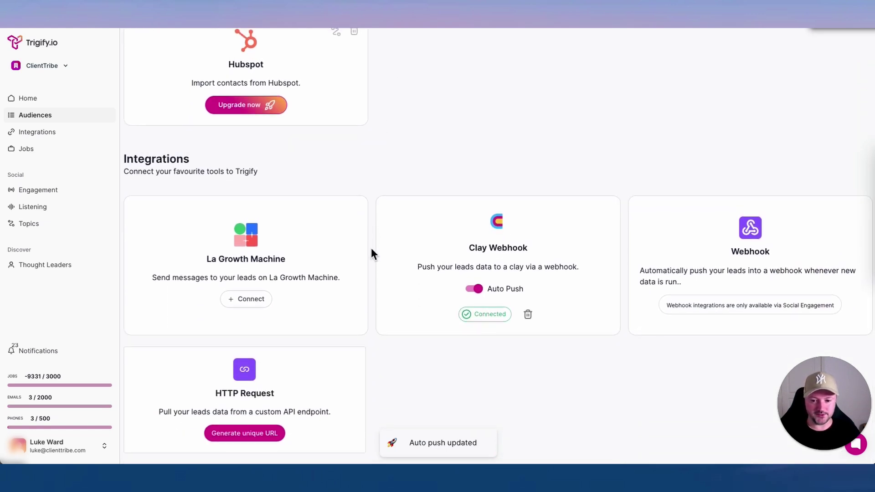
pyautogui.scroll(1, 373, 270)
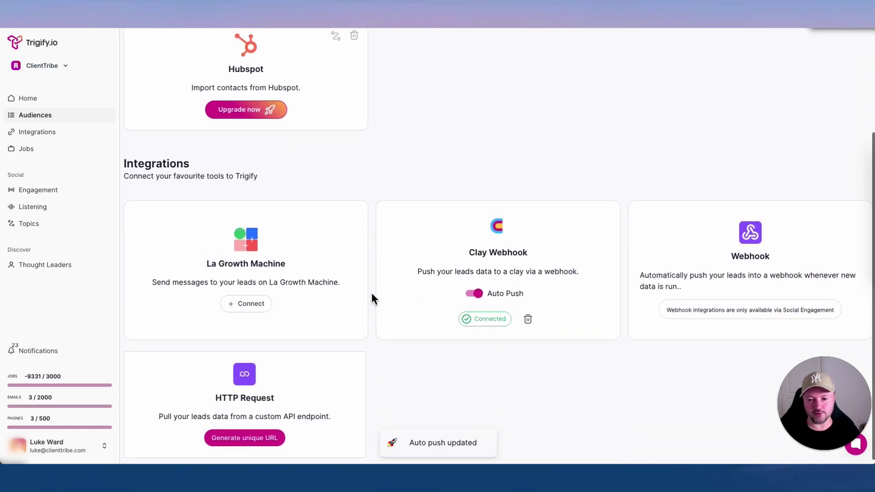
pyautogui.scroll(3, 372, 295)
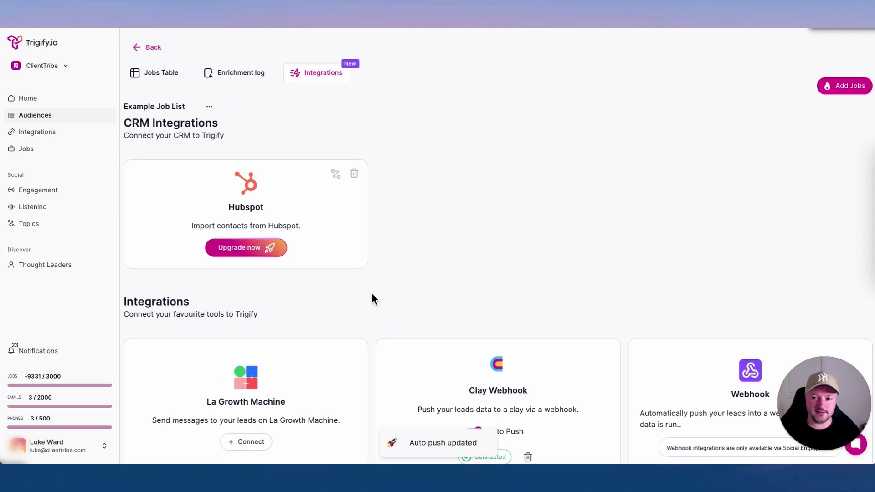